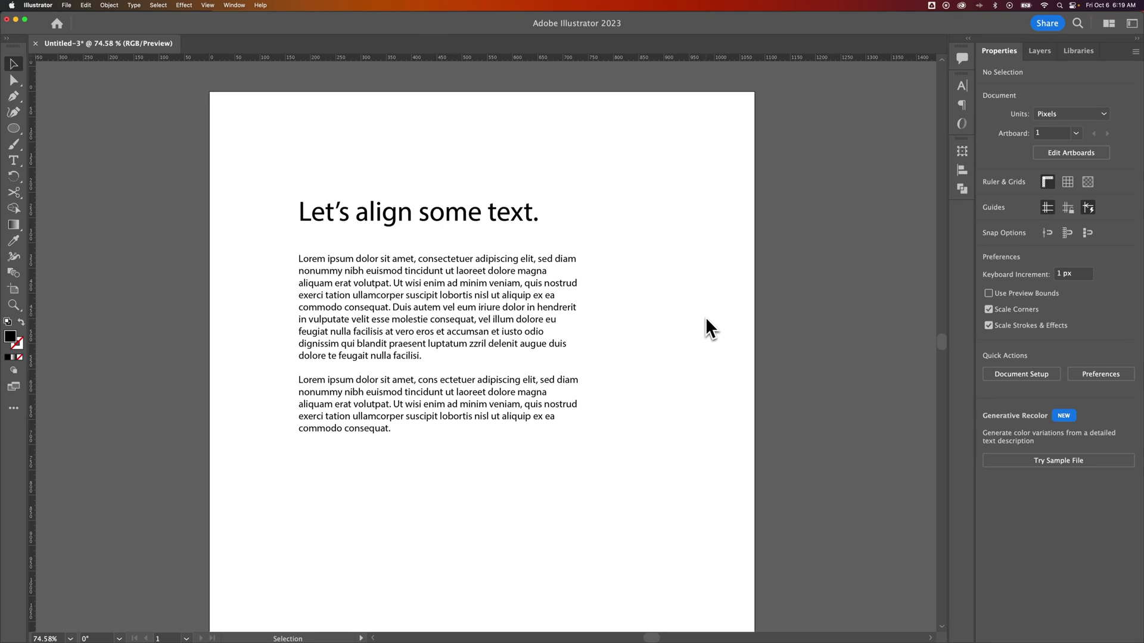
- Add a test line of point text above the heading, then delete it
key(t)
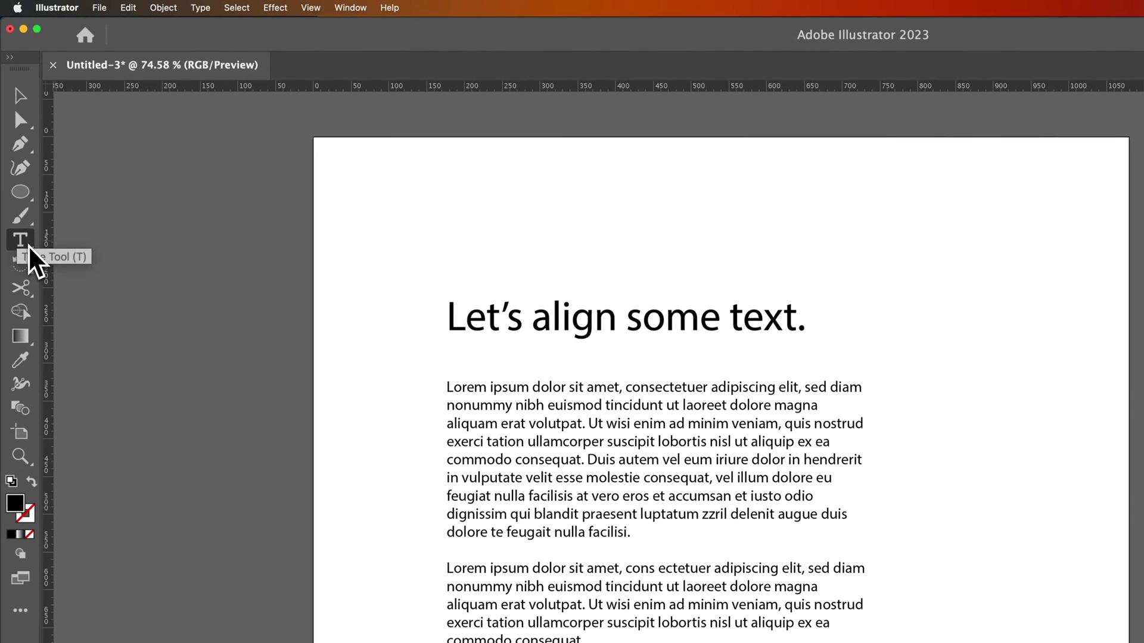
click(524, 204)
text(asdfasfasdf)
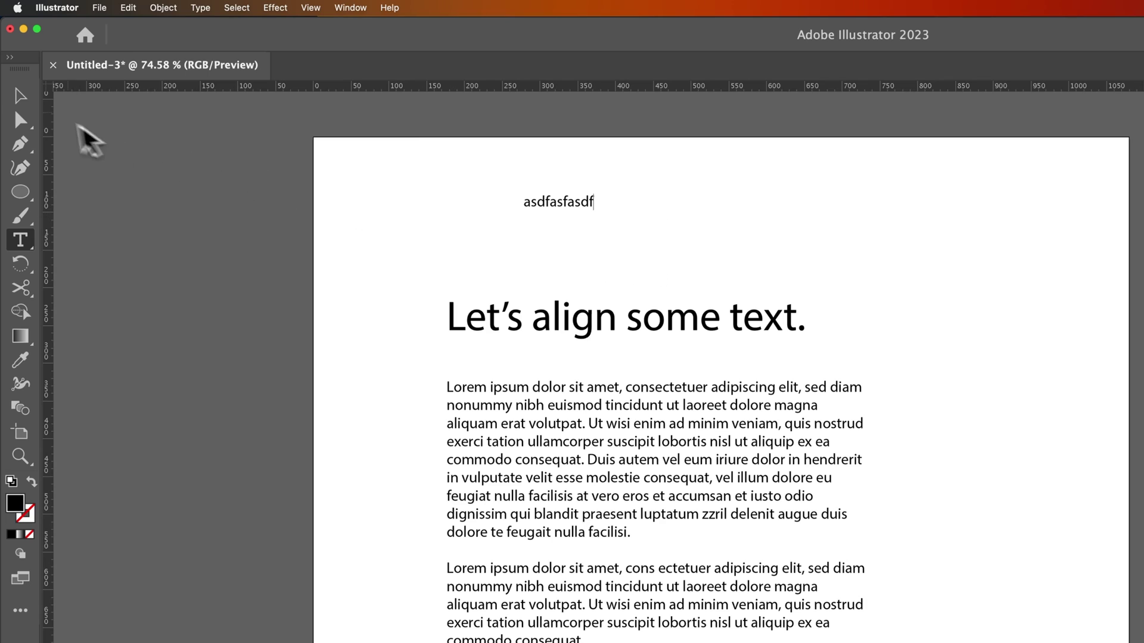
key(Escape)
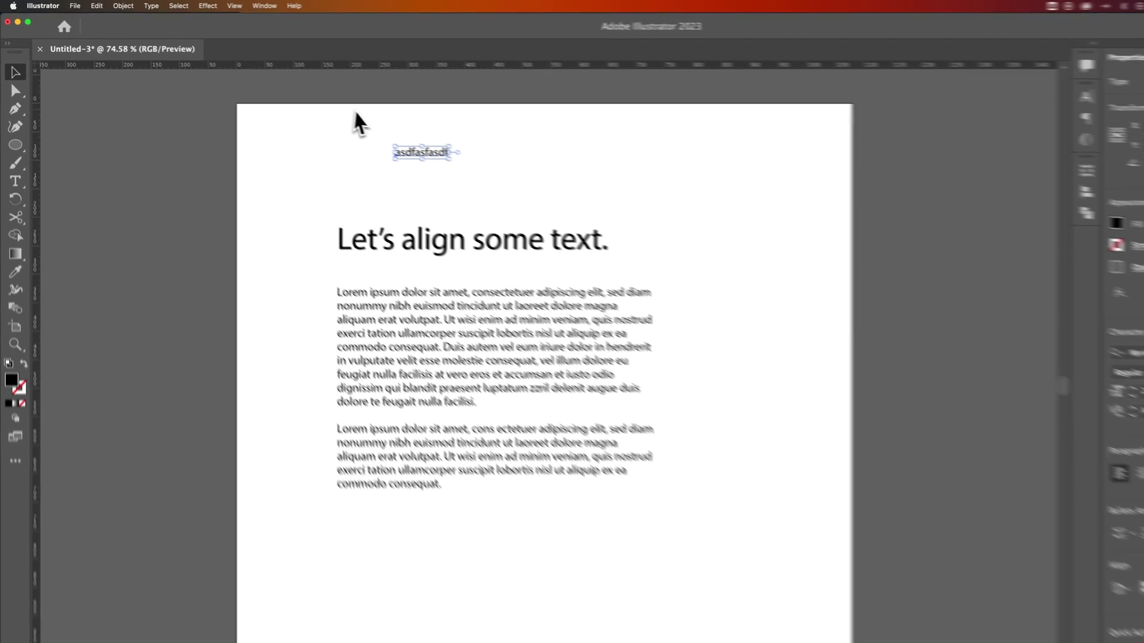
key(Delete)
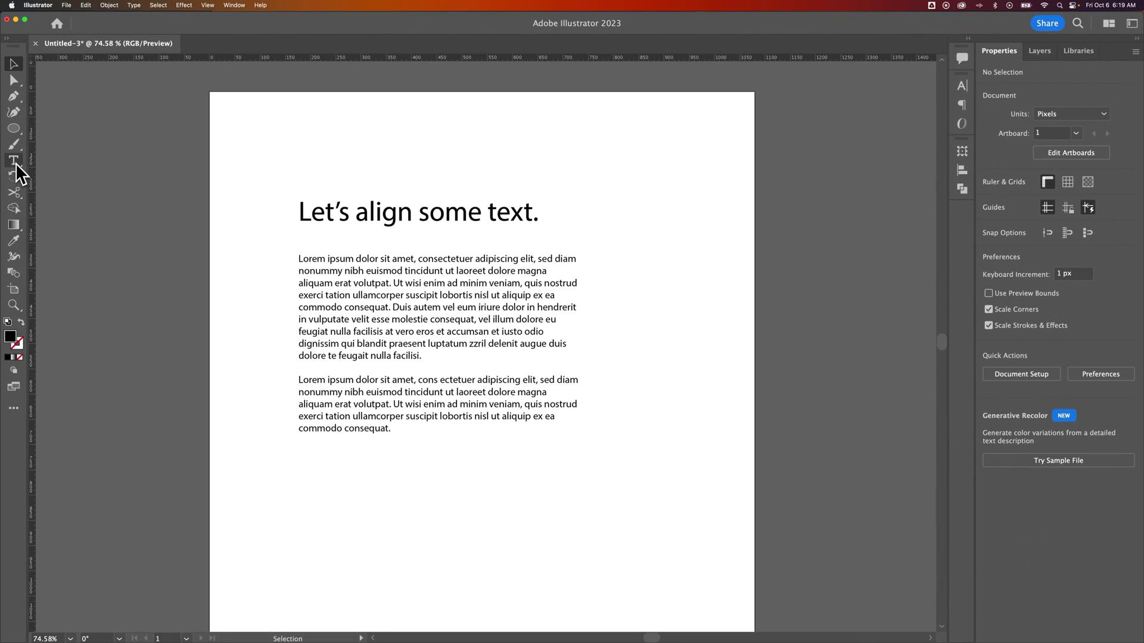
- Draw a sample area text frame above the heading with placeholder text, then delete it
click(14, 163)
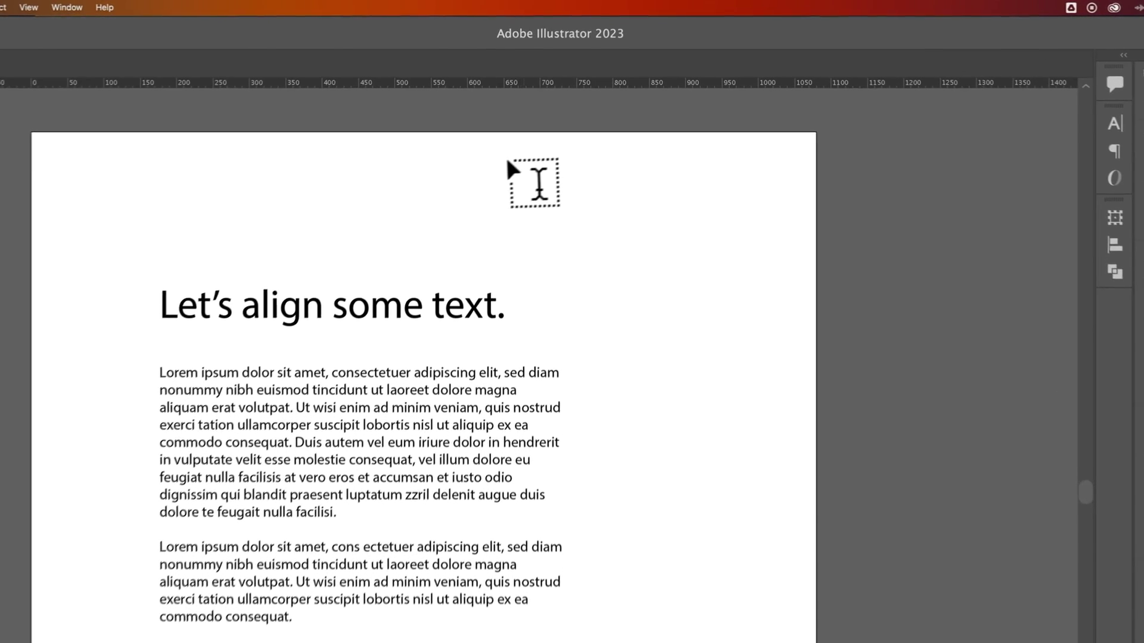
drag(551, 106, 553, 108)
drag(522, 159, 684, 281)
text(asdgasd)
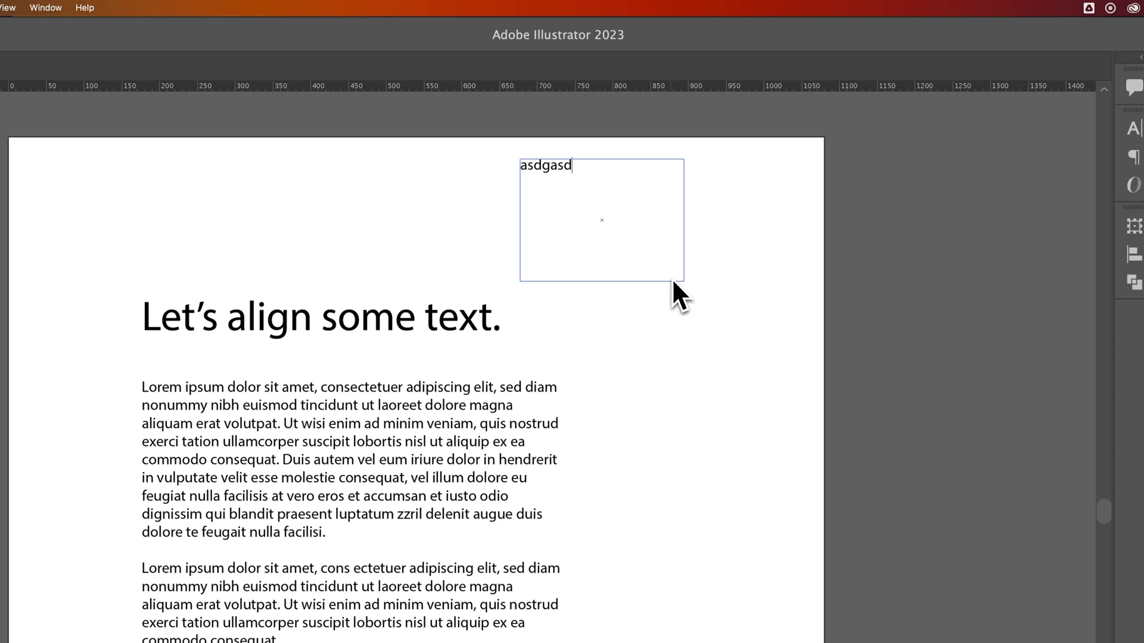
text( lkasf kljhakljh akslskljh k)
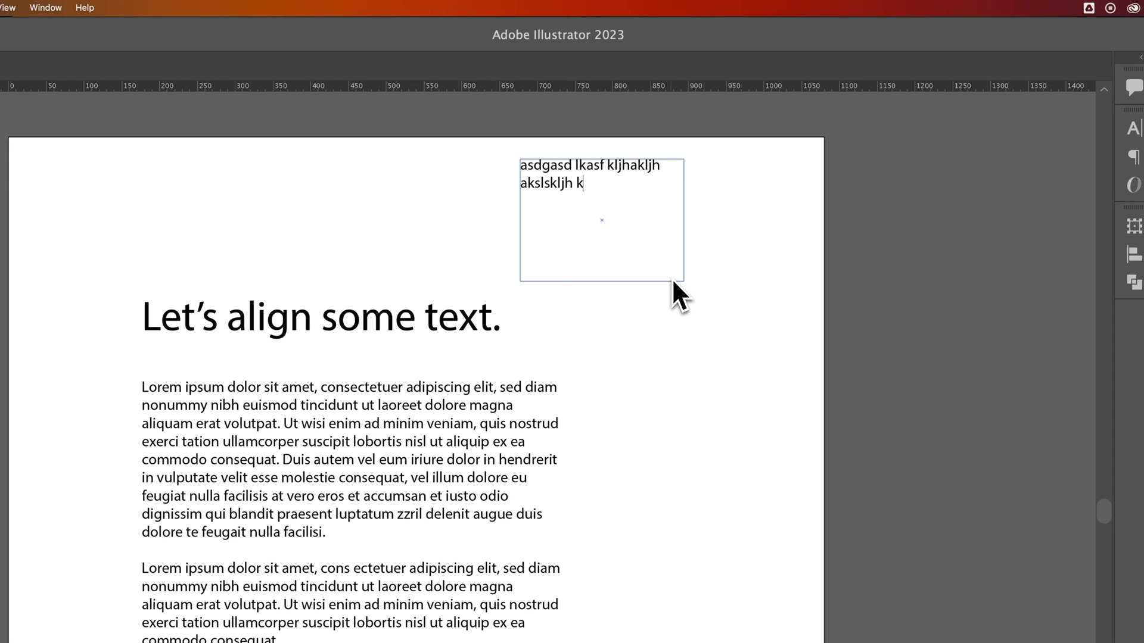
text(jhsakljhkkjhaslkhawbr klbjwlkbf)
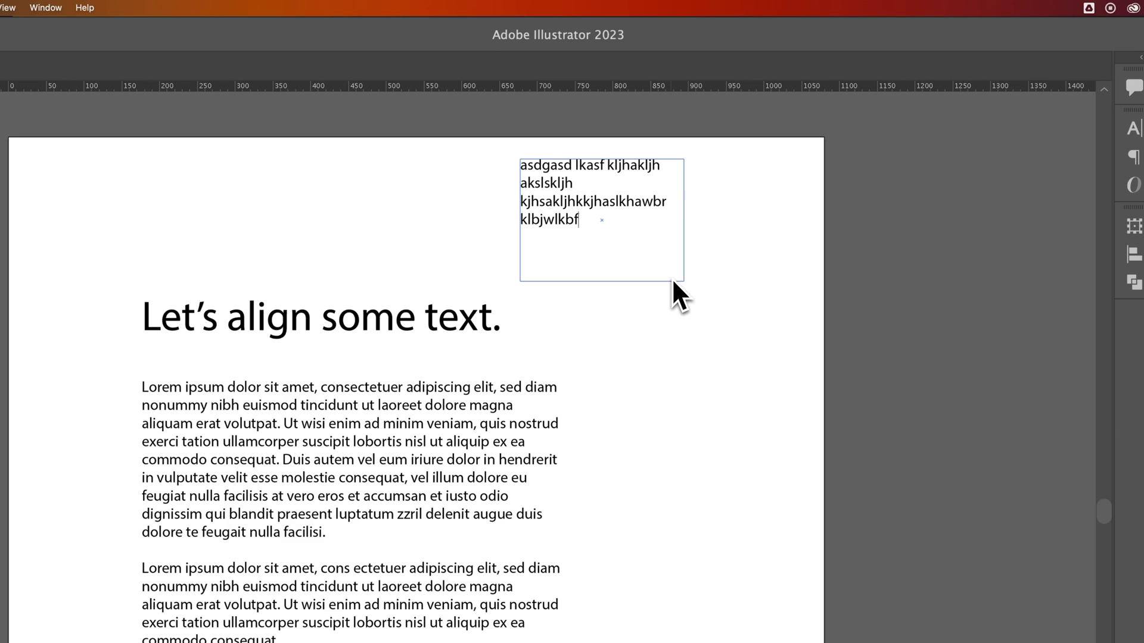
text(b j)
key(Escape)
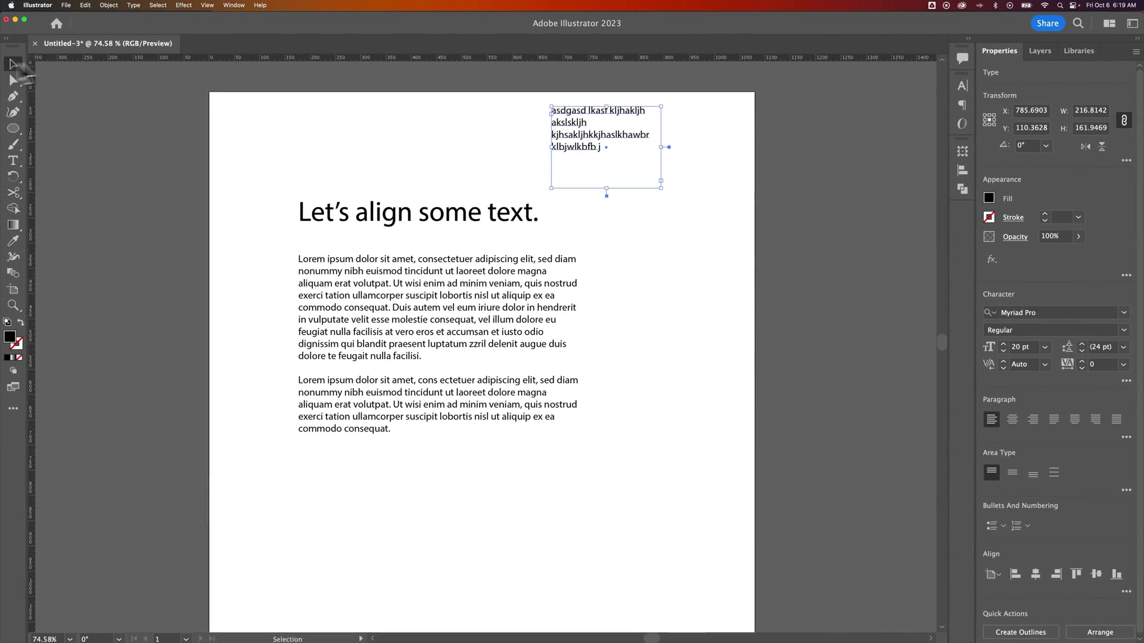
key(Delete)
- Select the body text frame and resize it by dragging its bottom edge up
click(455, 210)
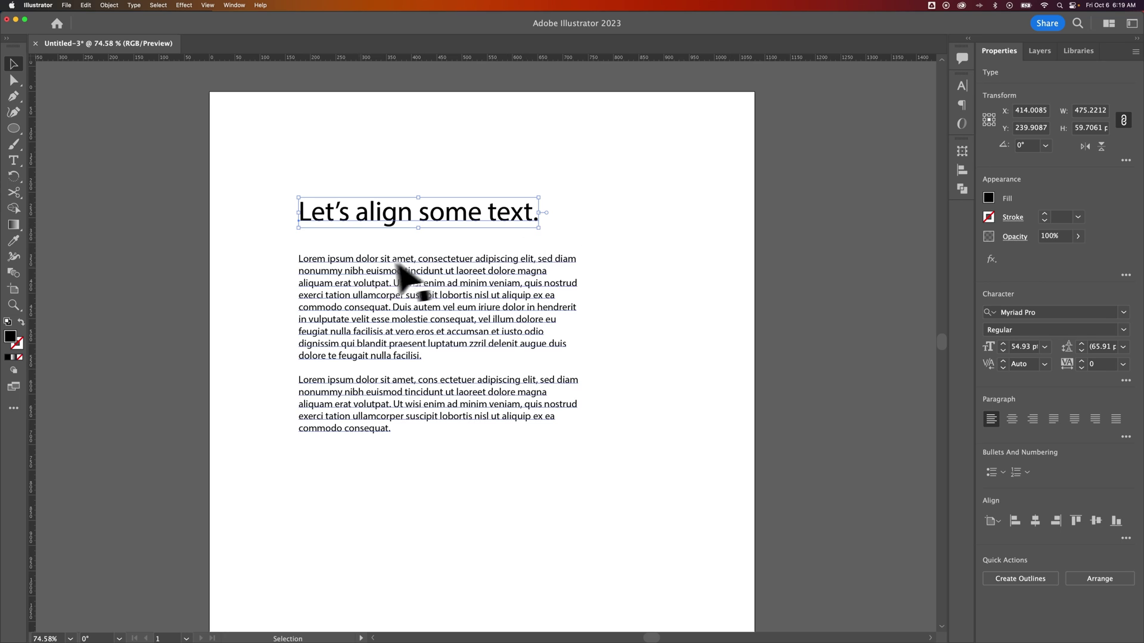
click(366, 287)
drag(577, 506, 580, 460)
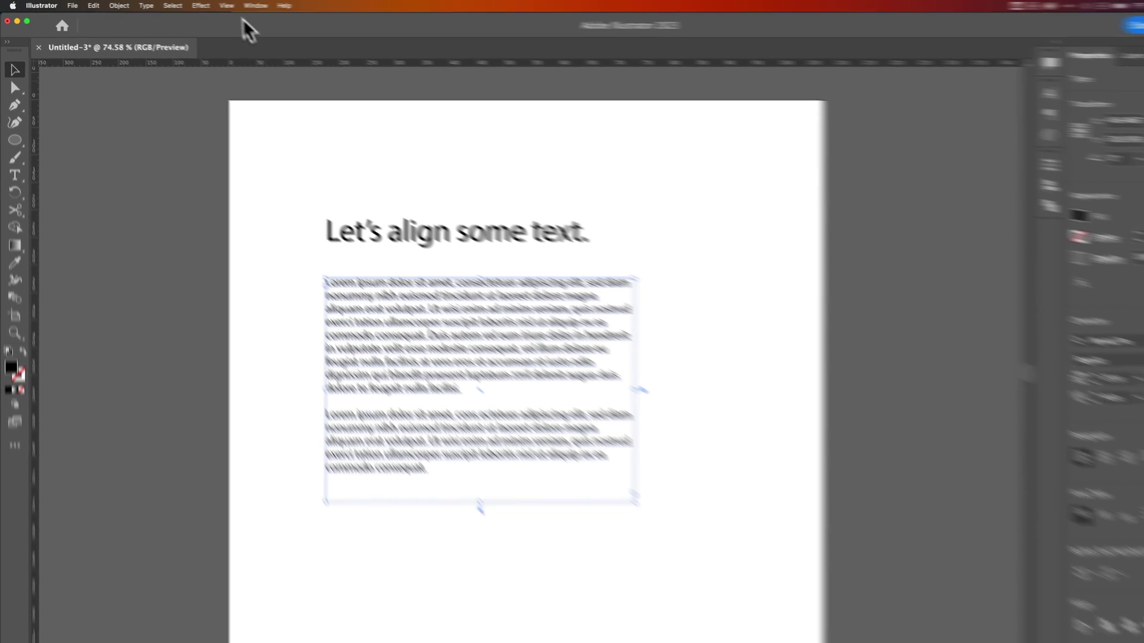
- Open the Paragraph panel via Window > Type > Paragraph
click(234, 5)
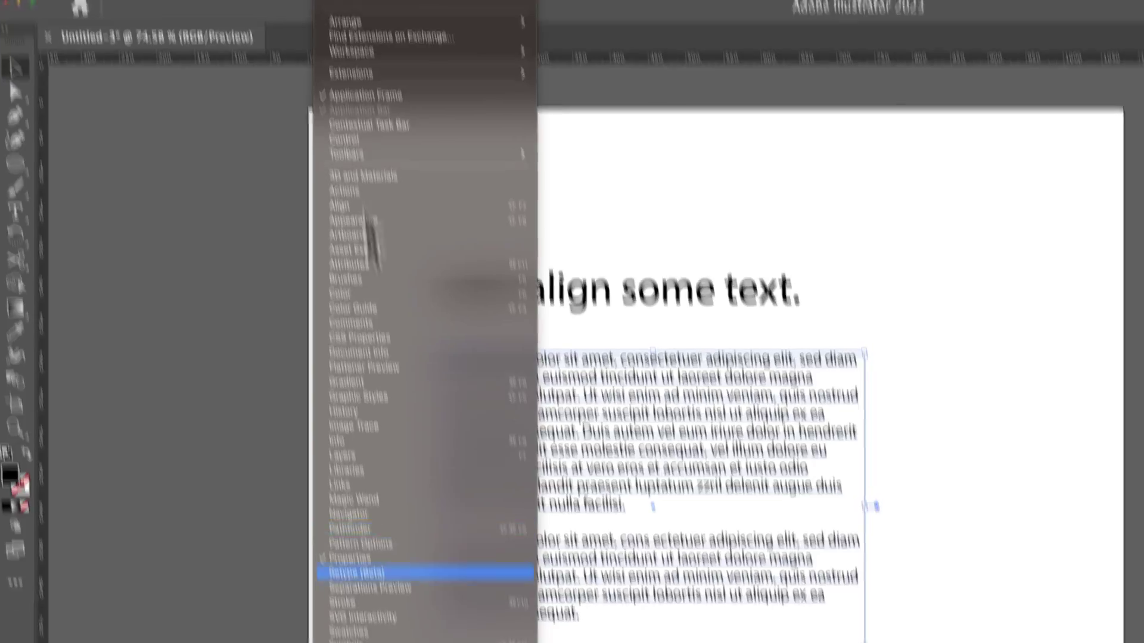
mouse_move(350, 471)
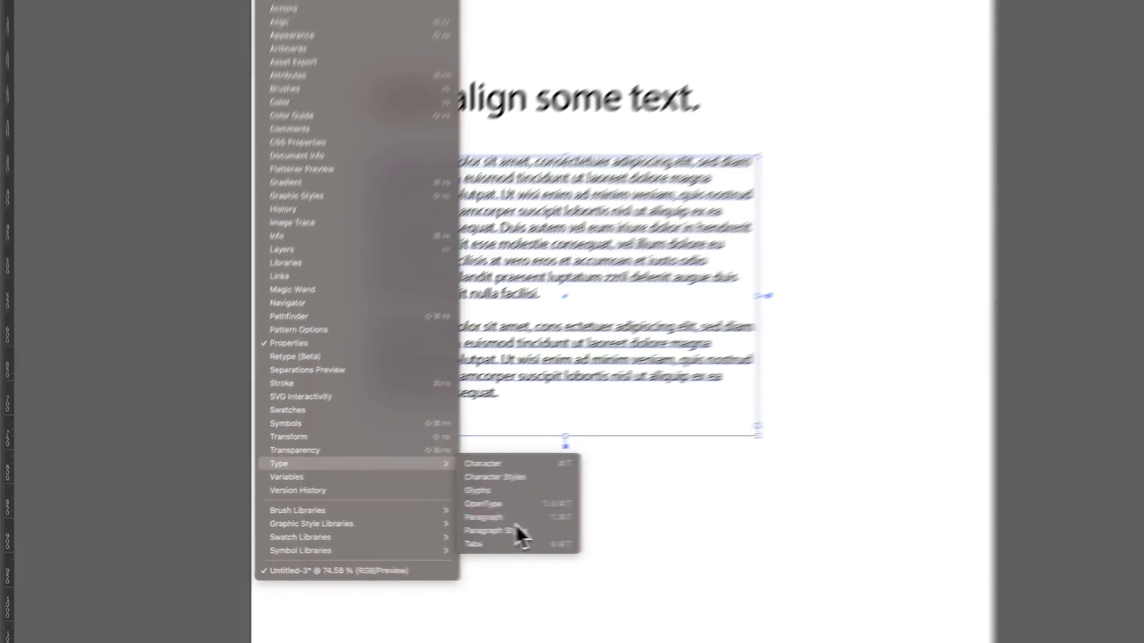
click(536, 517)
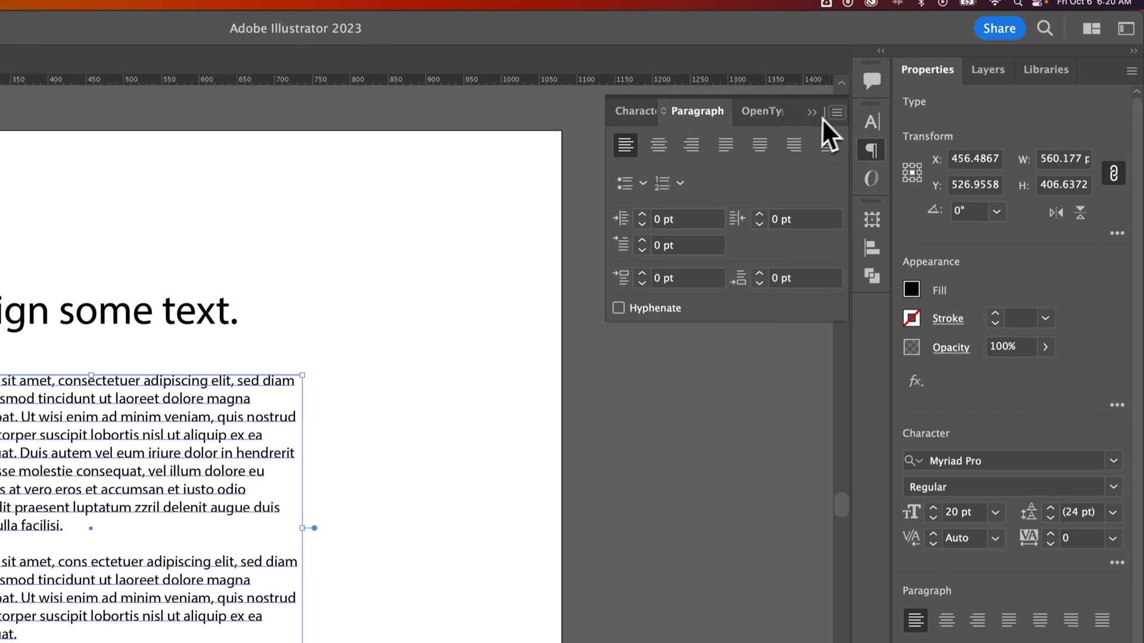
- Try center, right and left alignment on the two body paragraphs
click(836, 113)
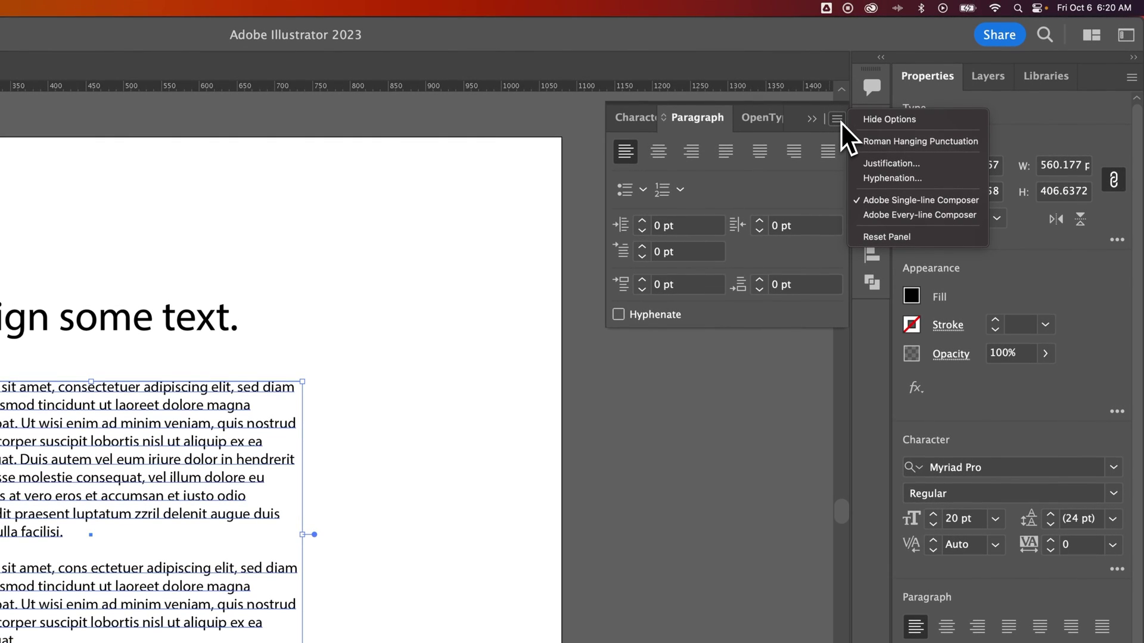
click(839, 126)
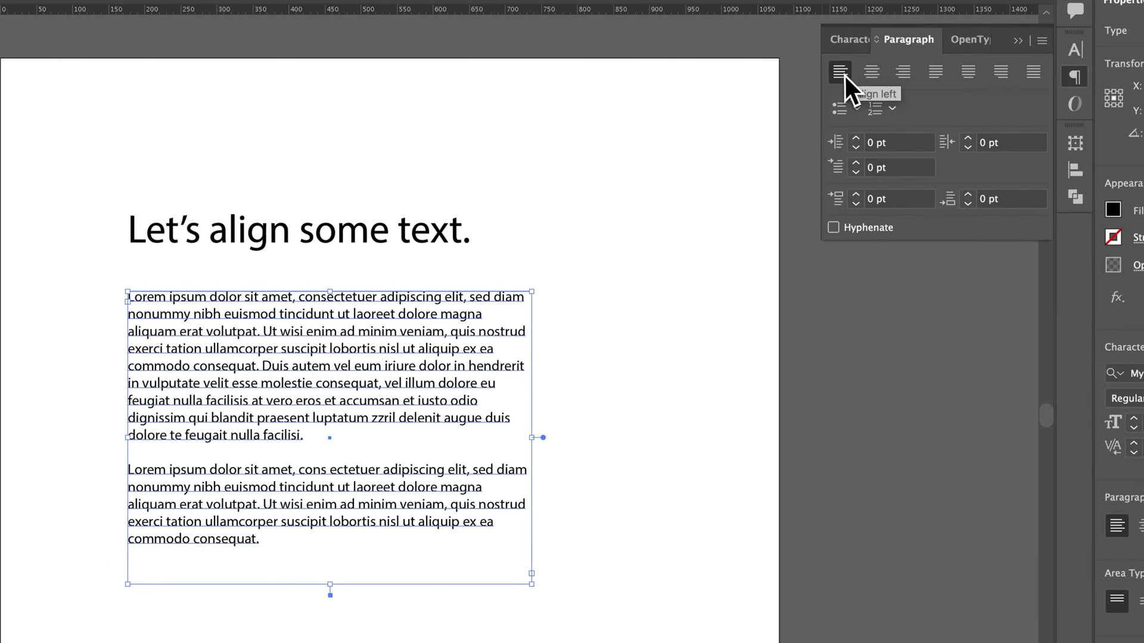
click(871, 72)
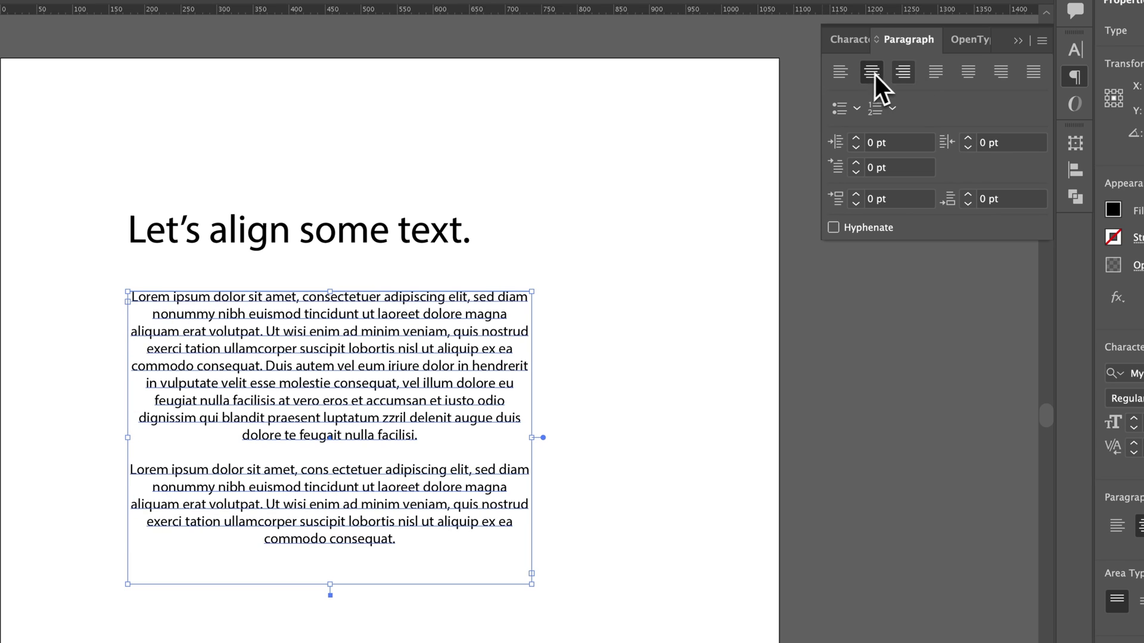
click(901, 72)
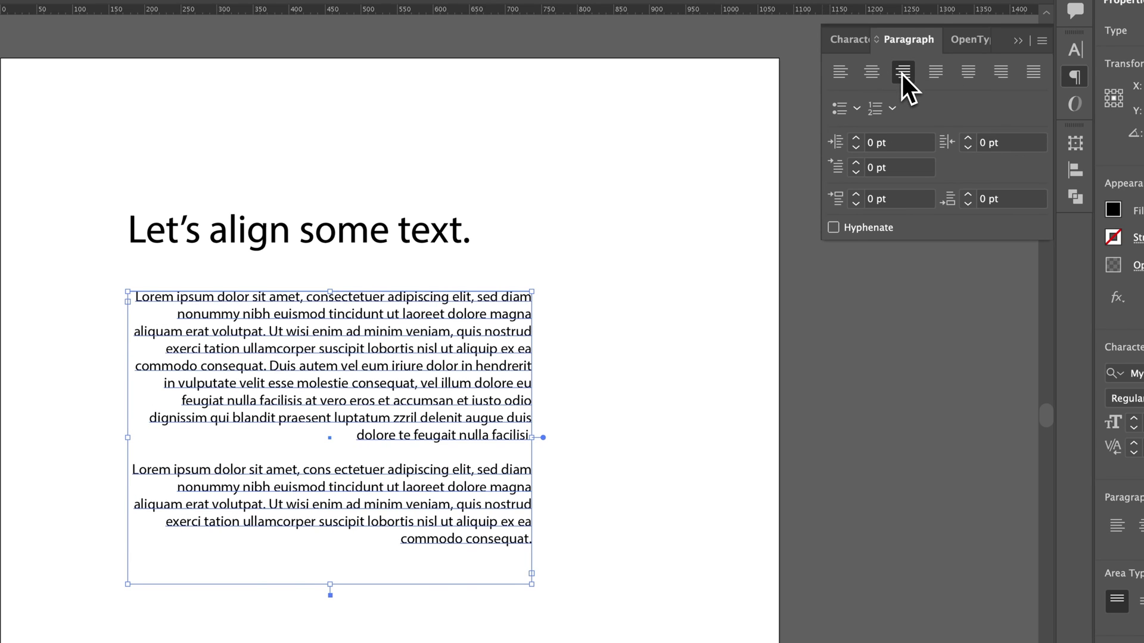
click(841, 74)
- Marquee-select the heading and body text and right-align them after trying center
drag(532, 177, 316, 426)
click(869, 76)
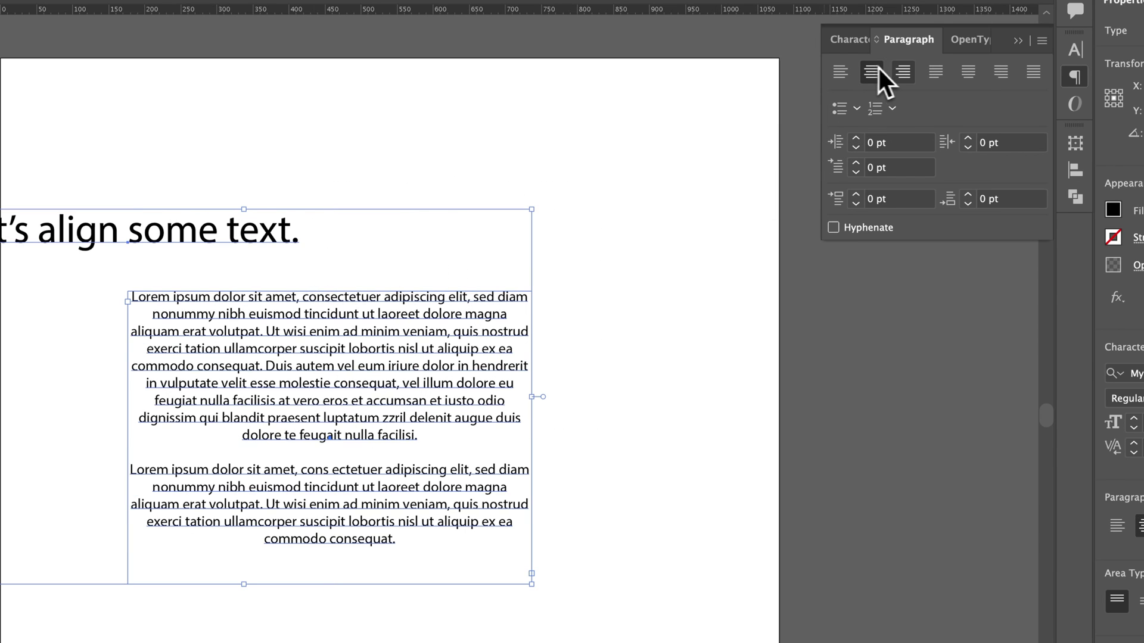
click(905, 80)
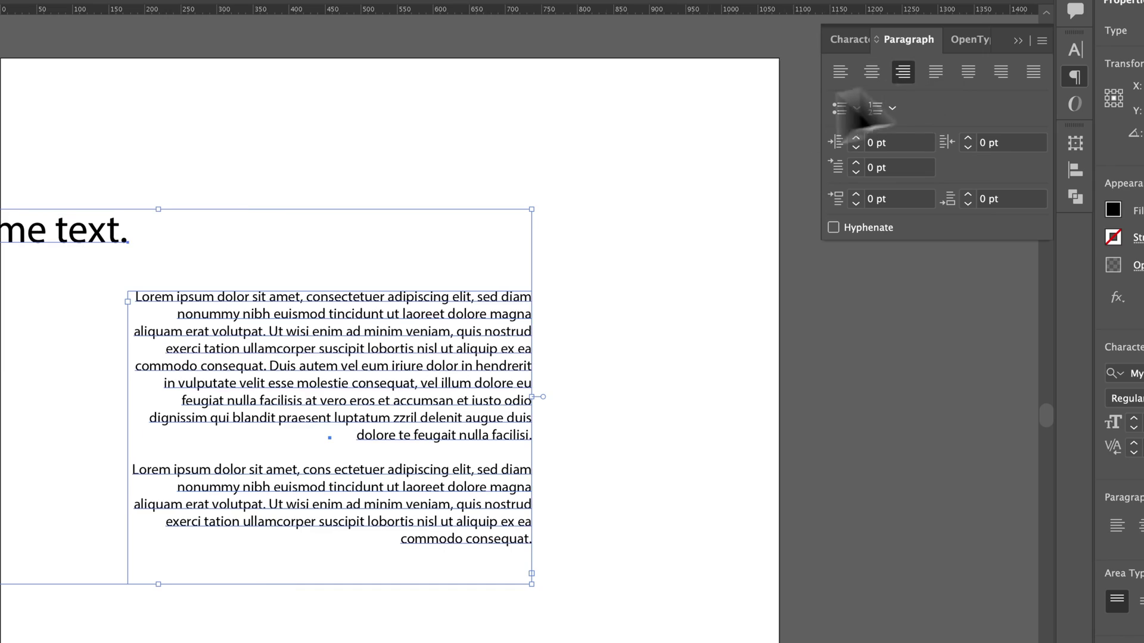
click(301, 225)
click(92, 243)
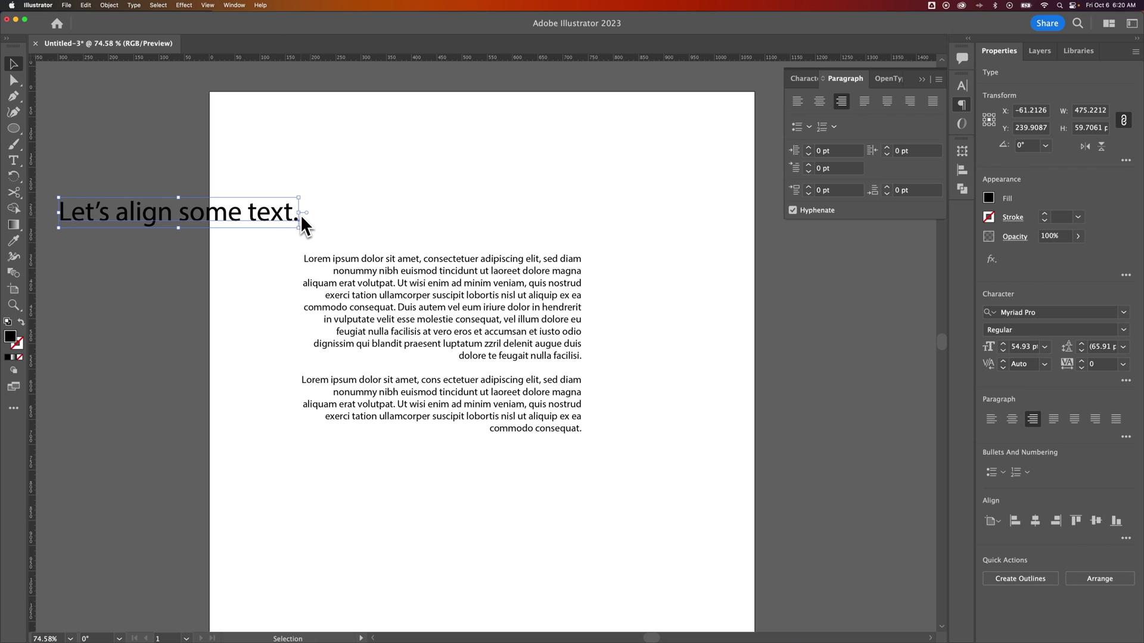
- Move the heading back onto the page and left-align it together with the body text
drag(300, 218, 561, 227)
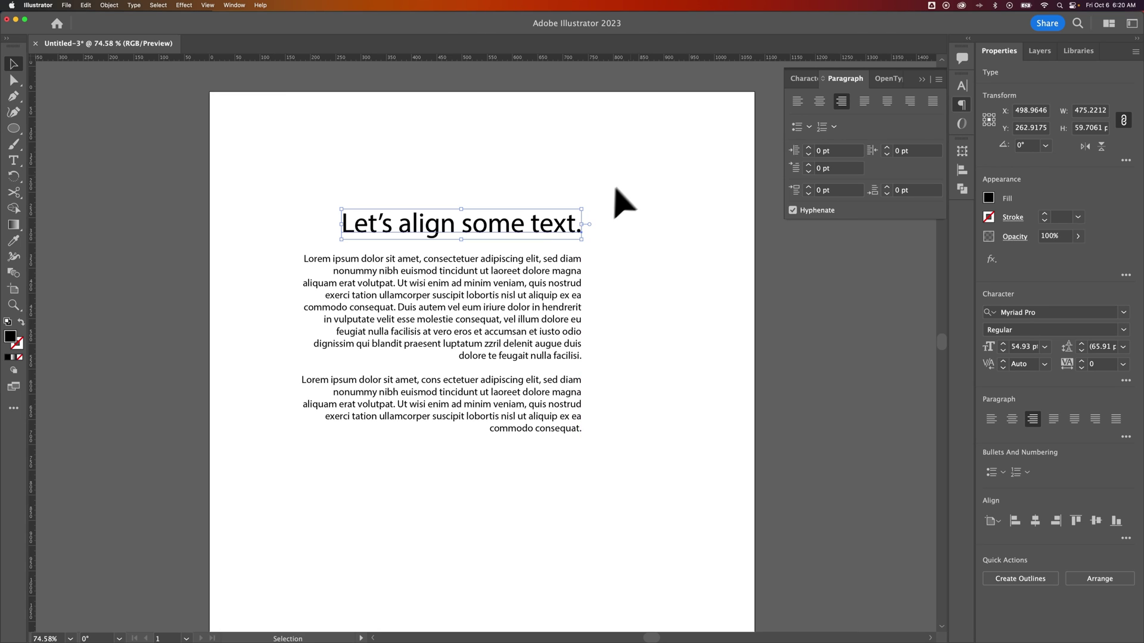
shift+click(508, 342)
click(819, 102)
click(798, 102)
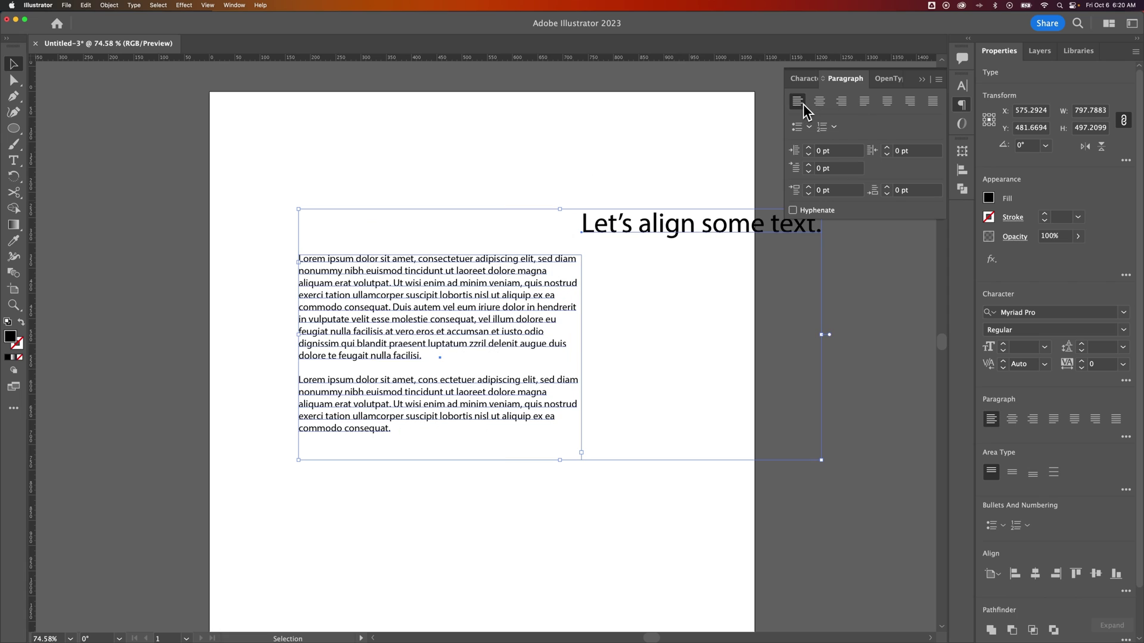
click(633, 179)
- Reposition the heading above the body text, lined up with its left edge
drag(677, 230, 418, 234)
click(424, 310)
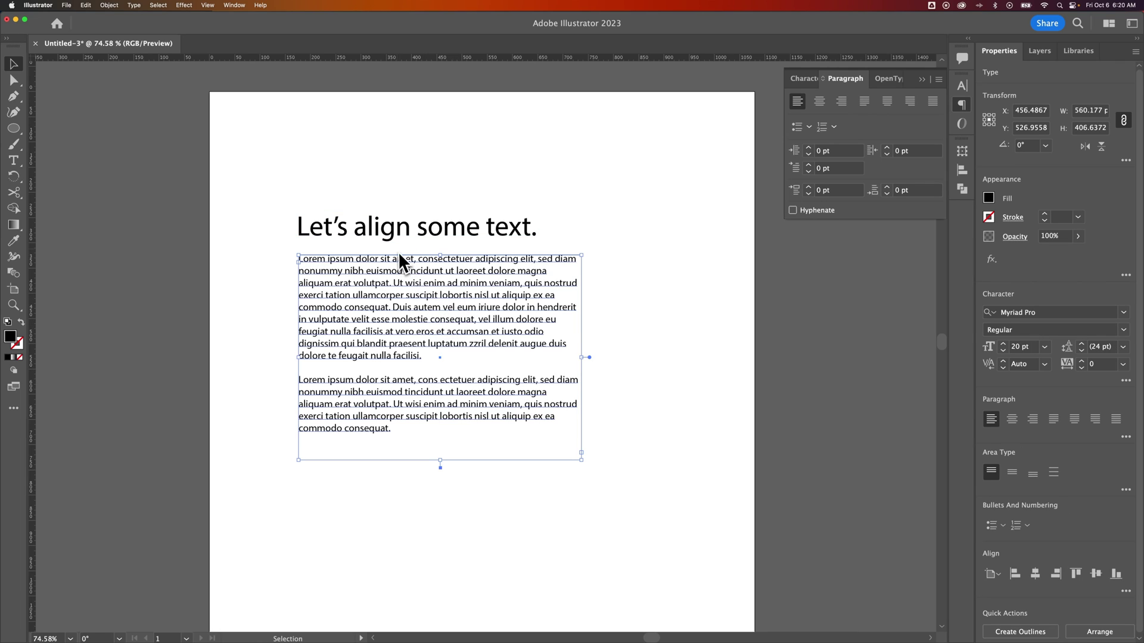
mouse_move(436, 235)
mouse_down()
mouse_move(528, 237)
mouse_move(433, 231)
mouse_move(445, 237)
mouse_up()
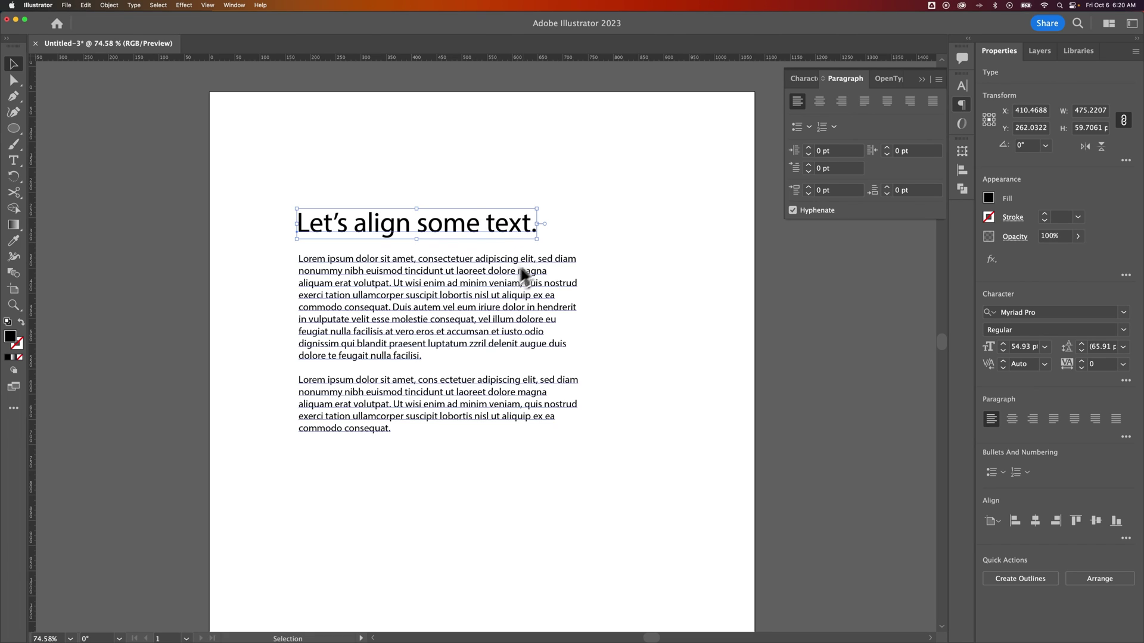
- Try the justify options on the heading, then return it to left alignment
shift+click(463, 329)
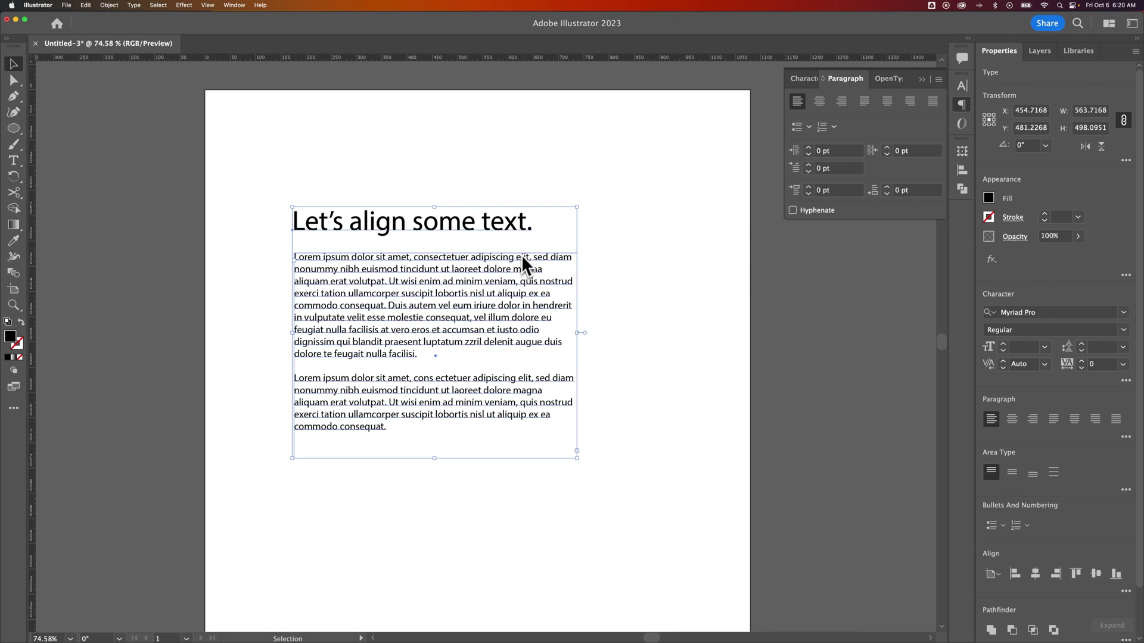
click(512, 225)
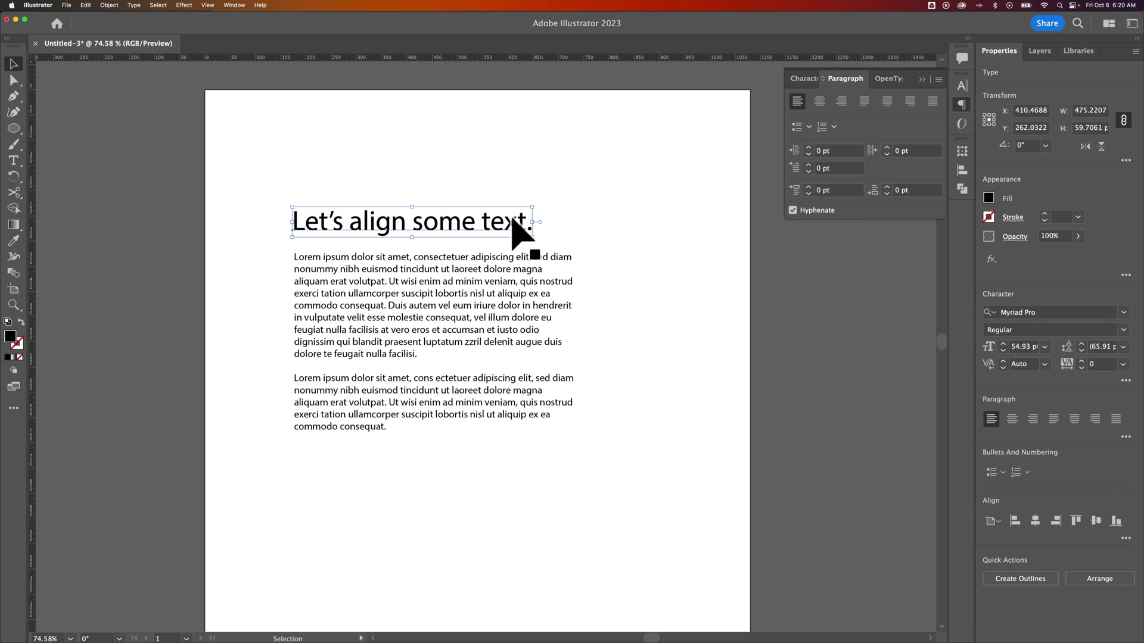
click(911, 102)
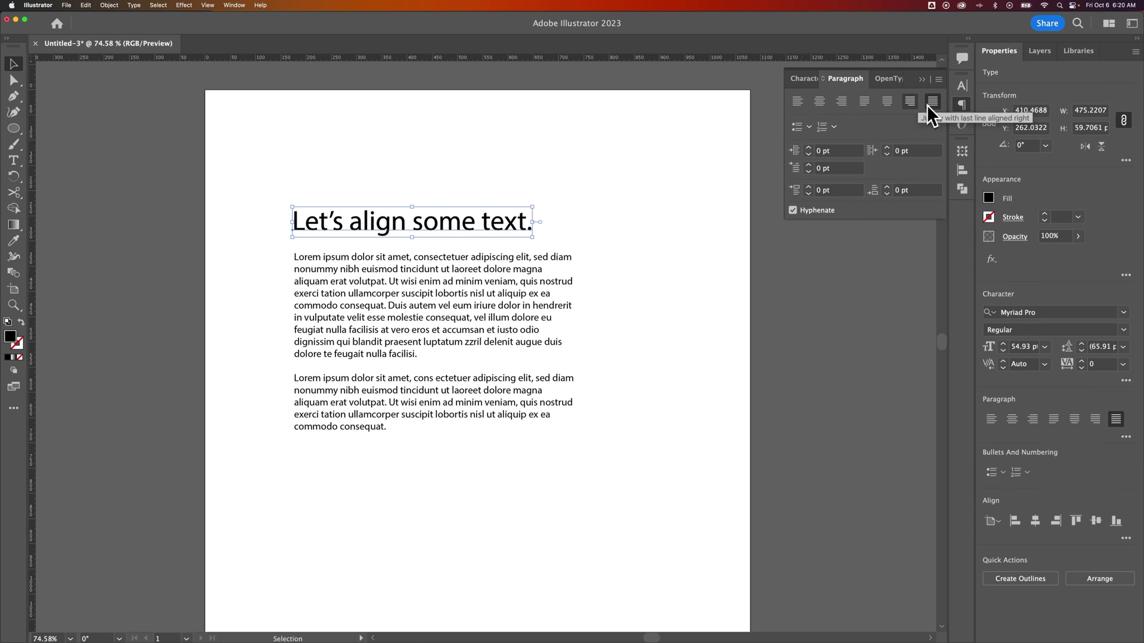
click(887, 102)
click(865, 102)
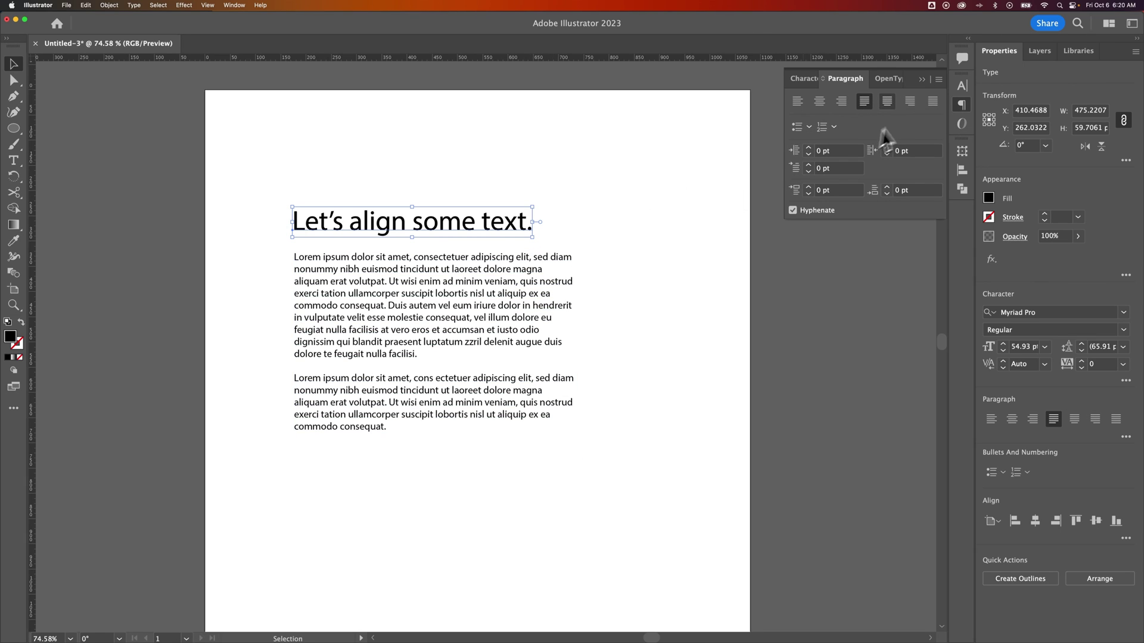
click(799, 102)
- Justify the body text with last line left, after trying centered, right and full justification
click(458, 285)
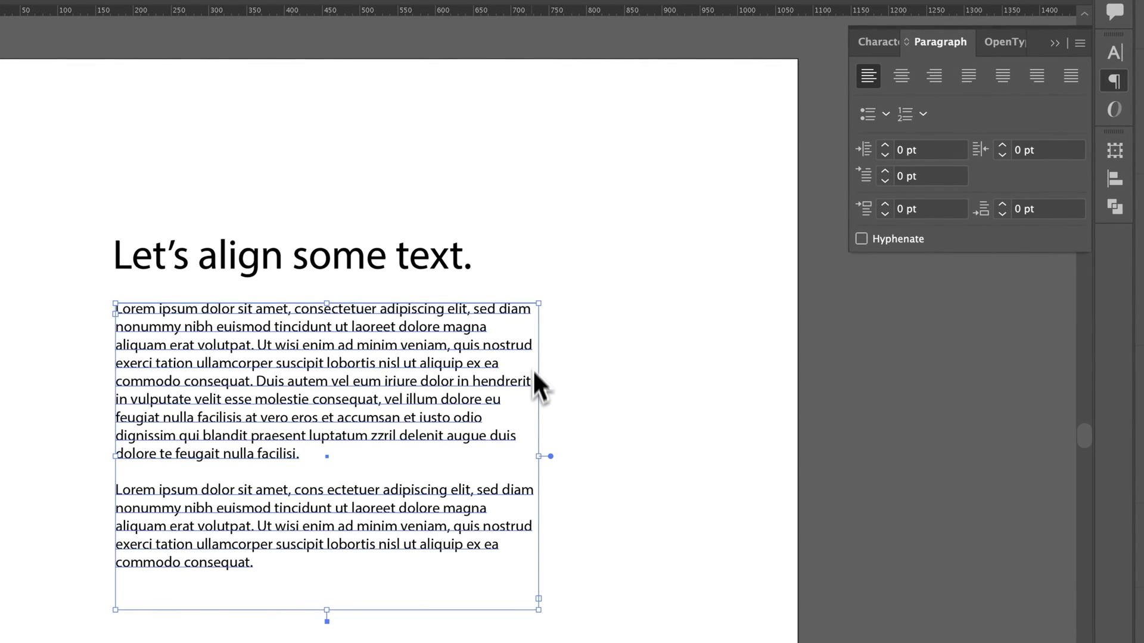
click(445, 264)
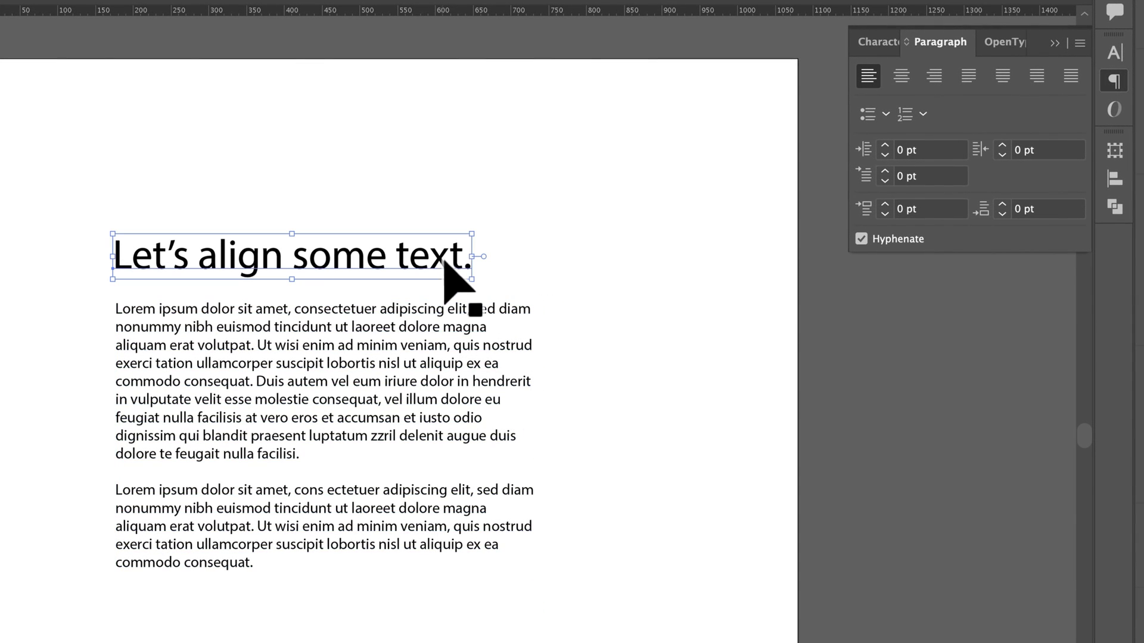
click(430, 310)
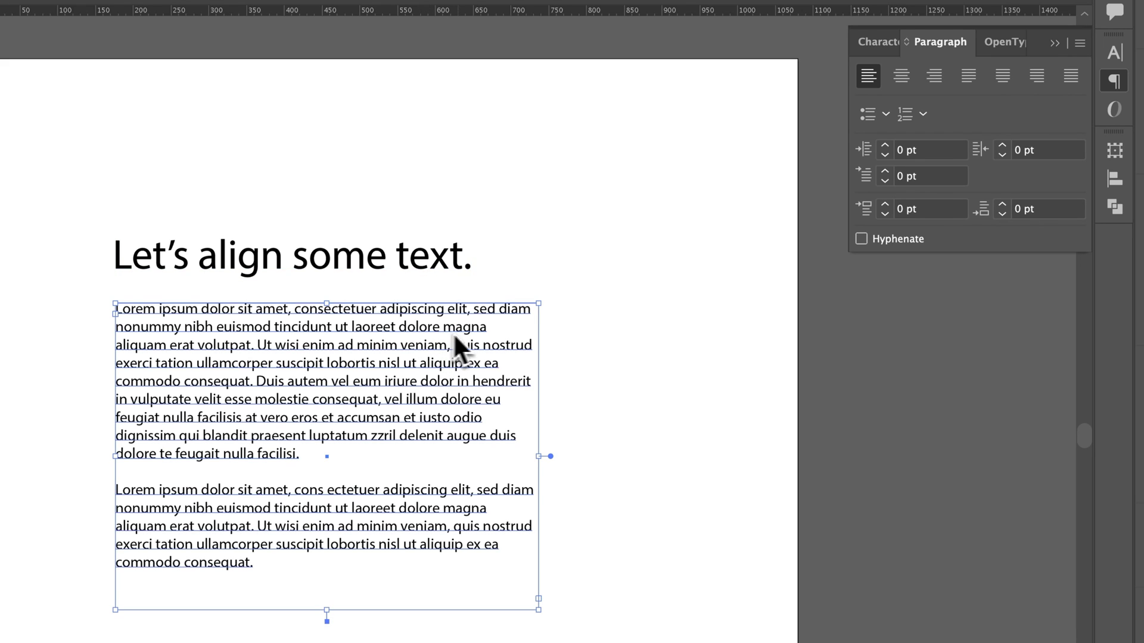
click(966, 79)
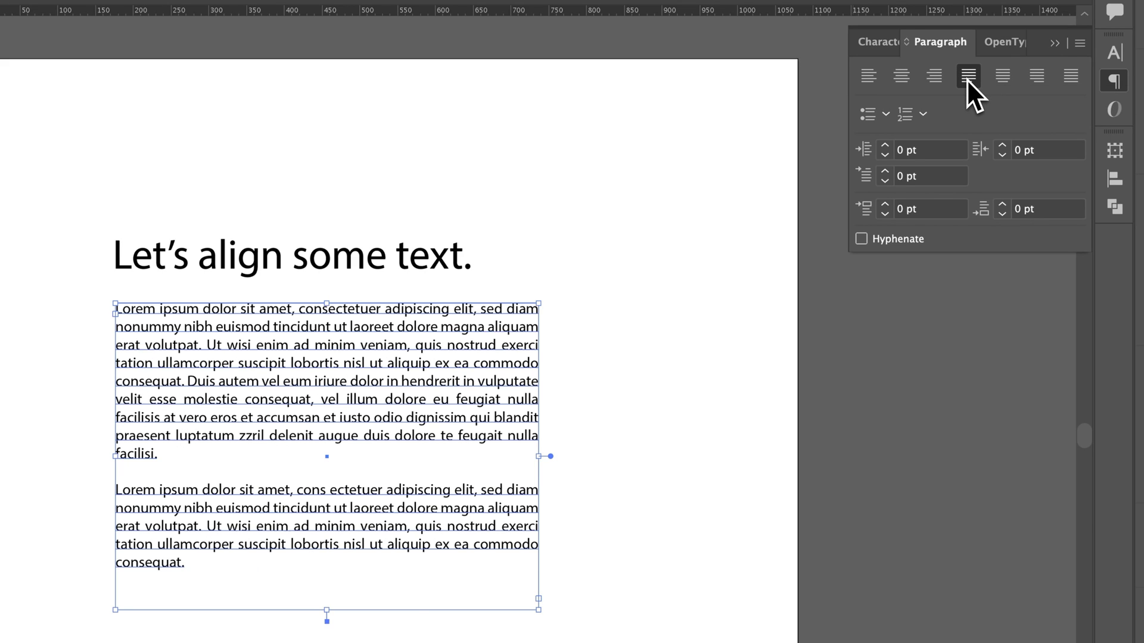
click(1000, 78)
click(1041, 78)
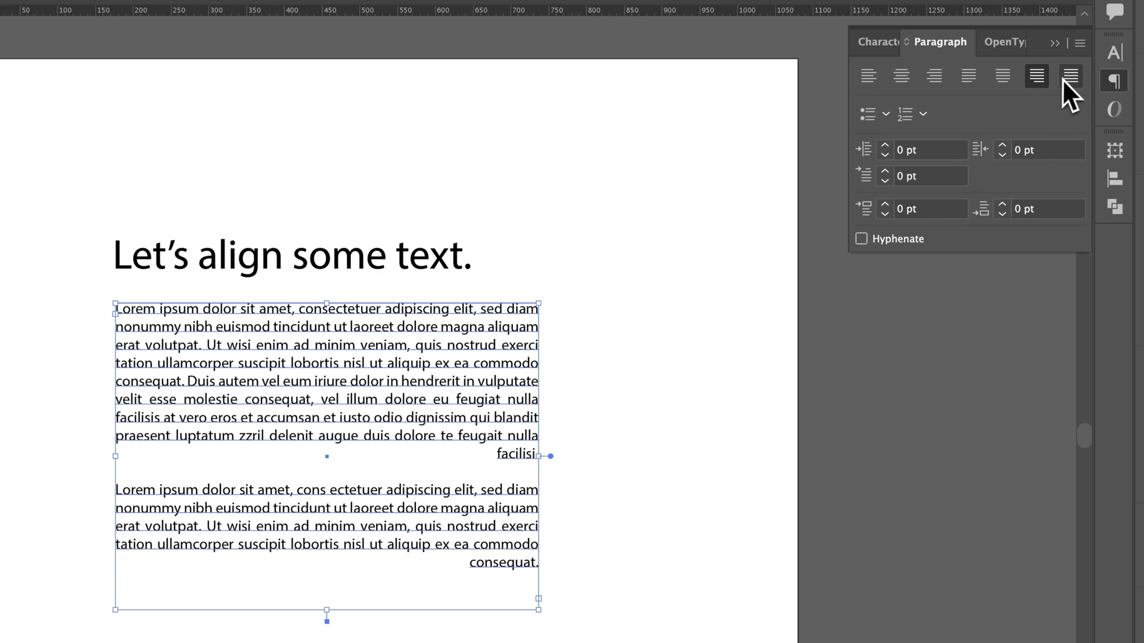
click(1069, 78)
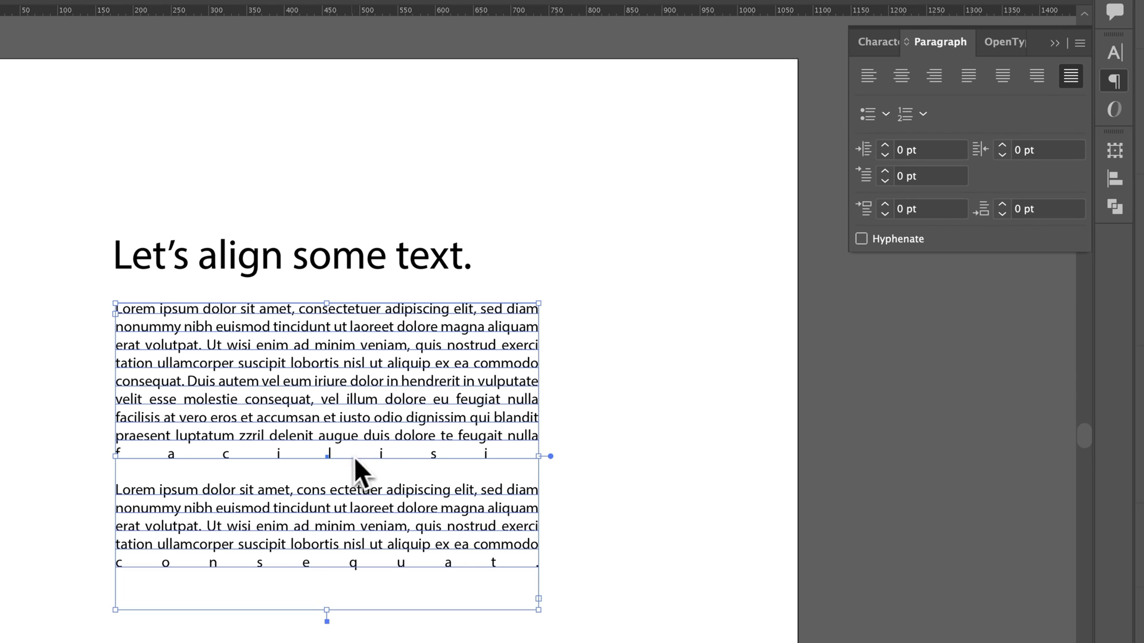
click(1003, 78)
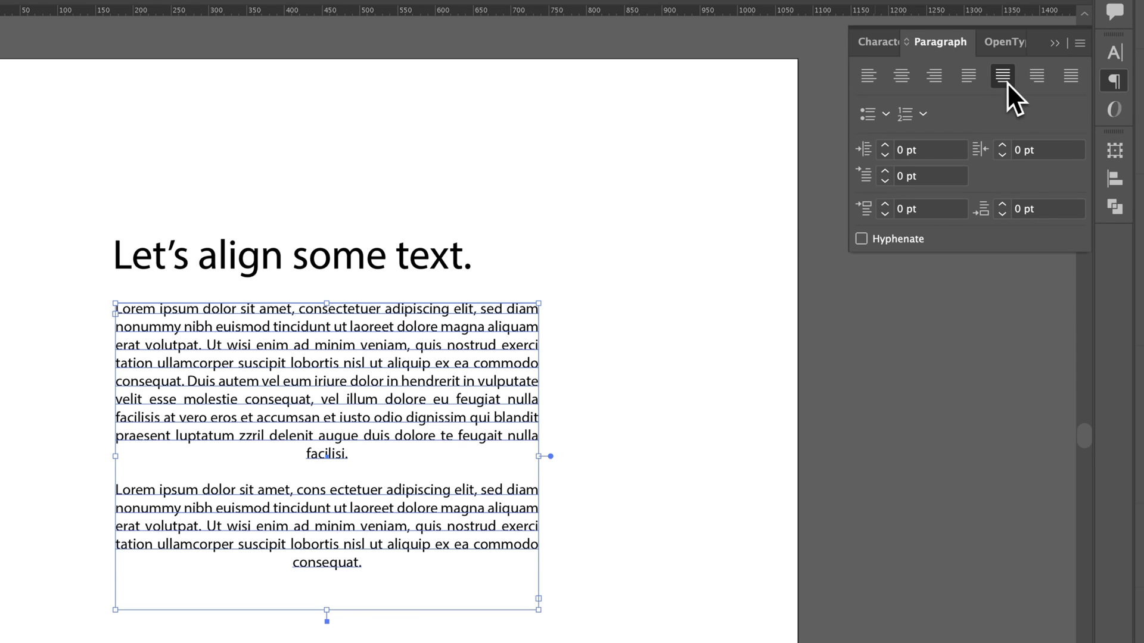
click(970, 78)
- Alt-drag a copy of the body text frame below the original
drag(613, 429, 638, 248)
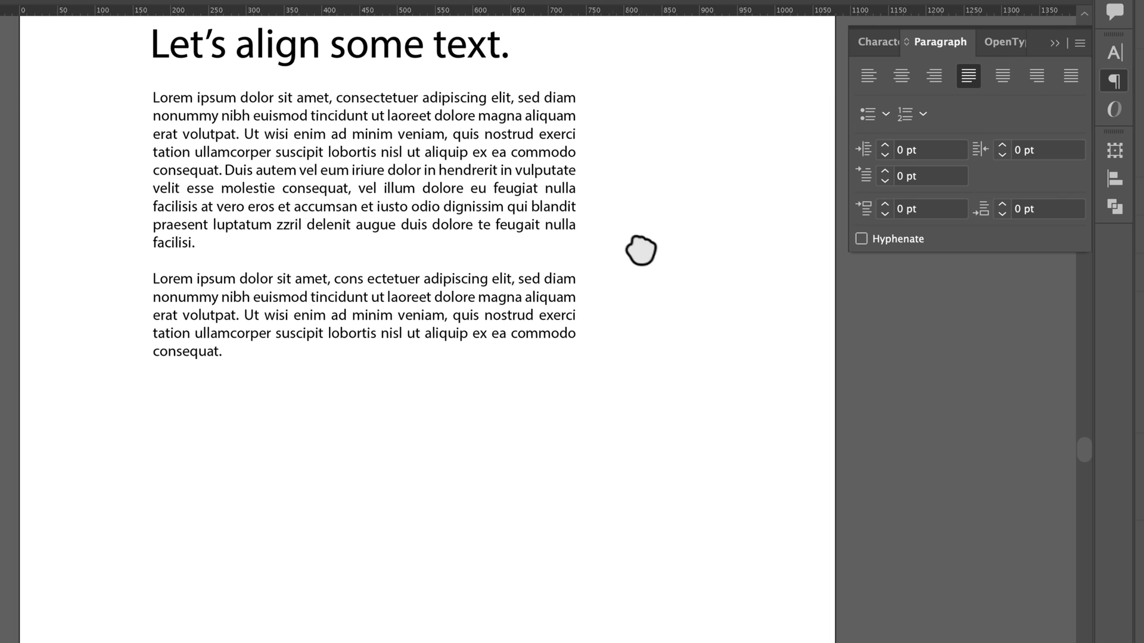
drag(472, 173, 506, 433)
drag(671, 301, 645, 481)
click(417, 471)
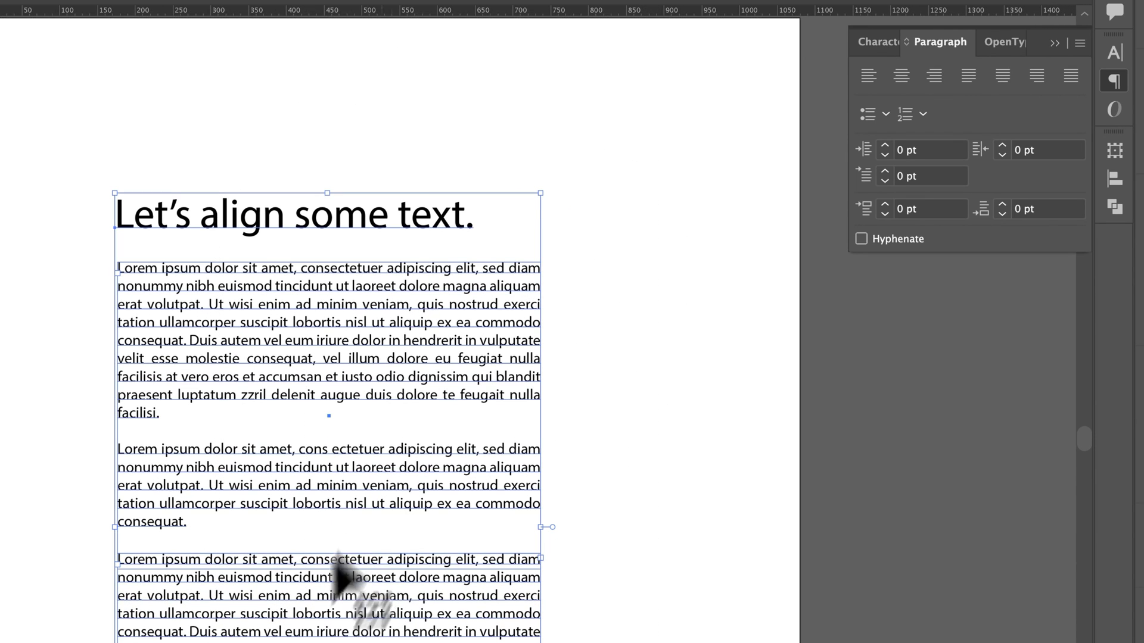
- Set the duplicated paragraphs flush left with a ragged right edge
drag(438, 534, 440, 396)
click(477, 524)
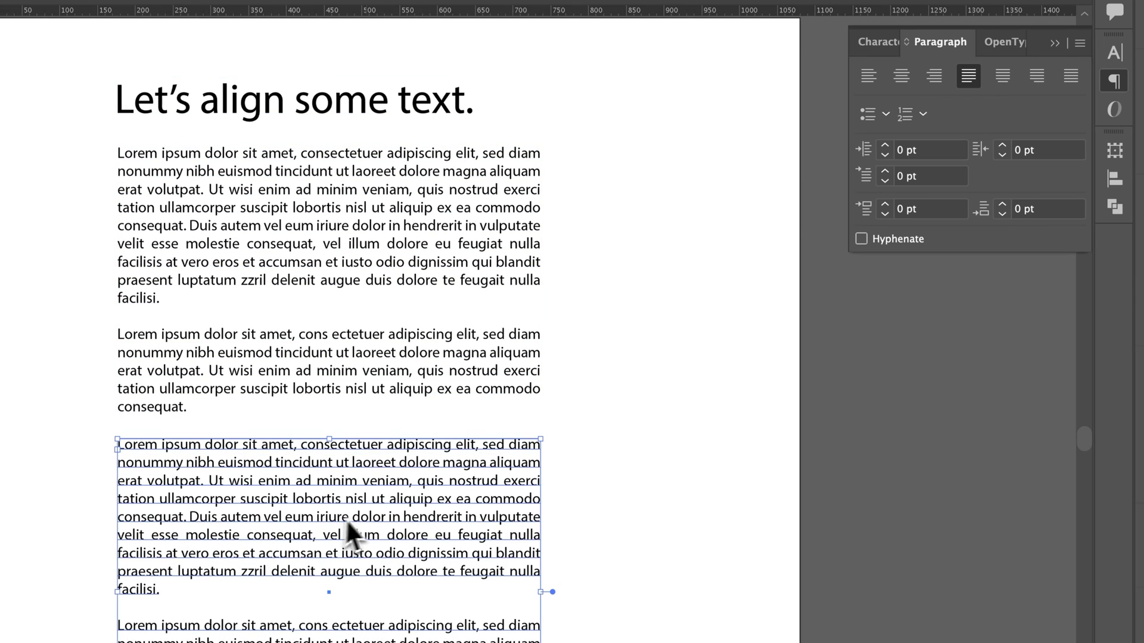
click(868, 78)
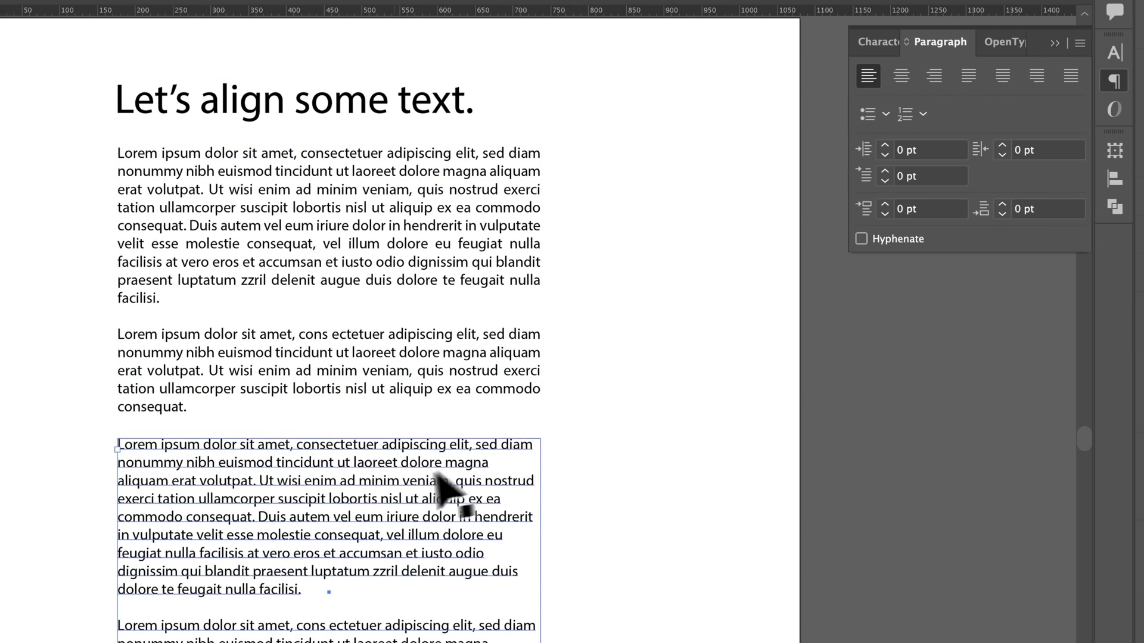
click(611, 477)
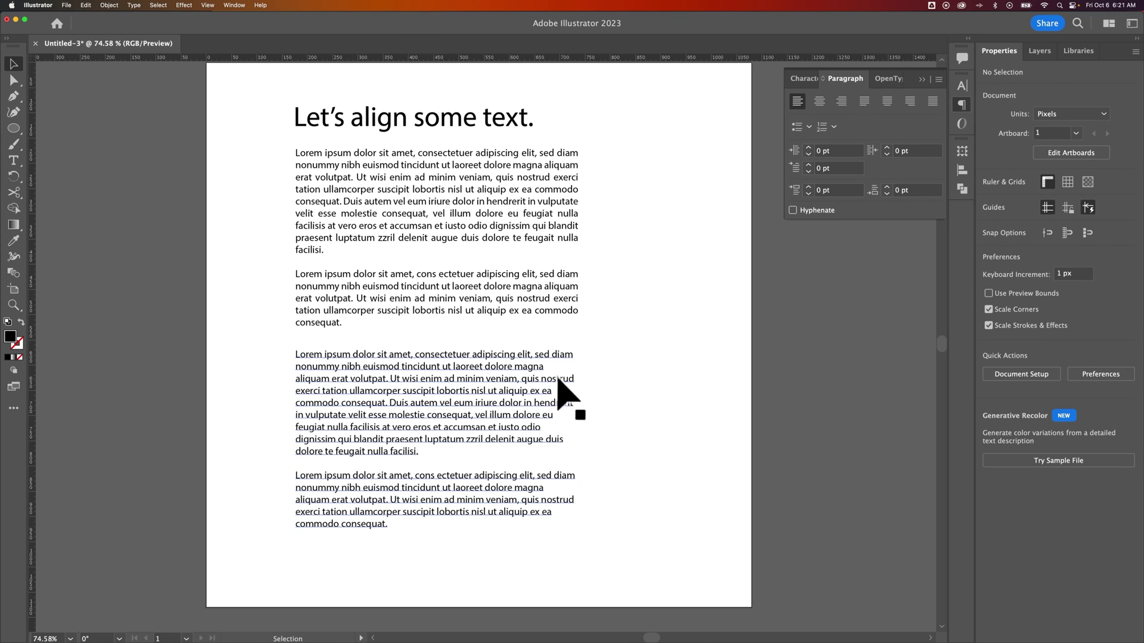
- Enlarge the top justified text to 40 pt, then bring it back down to 20 pt
click(551, 230)
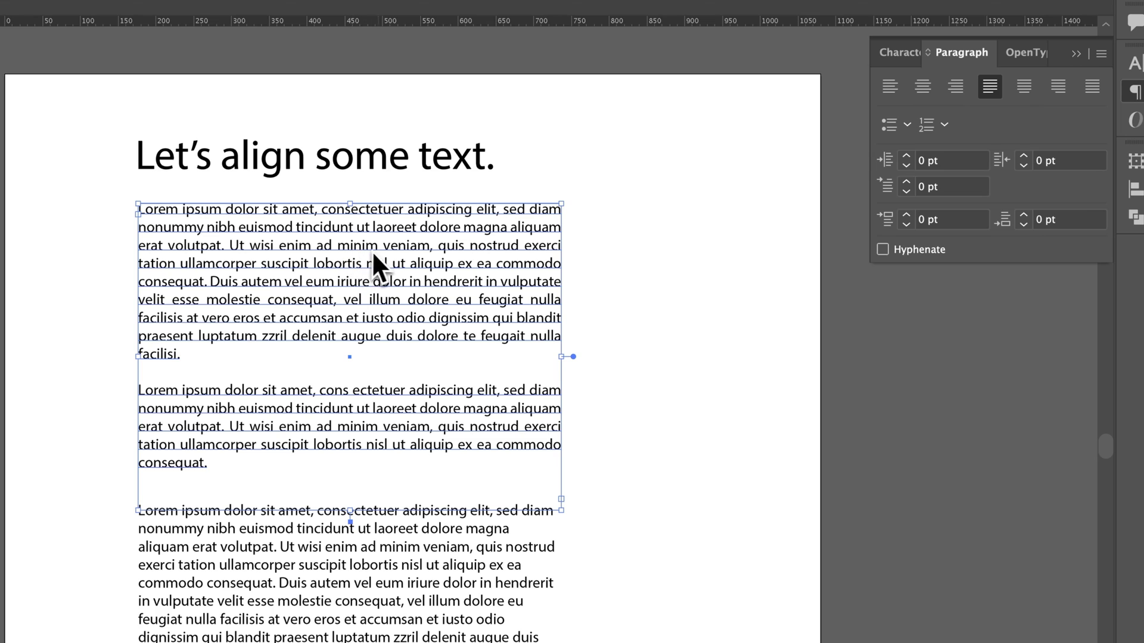
click(642, 305)
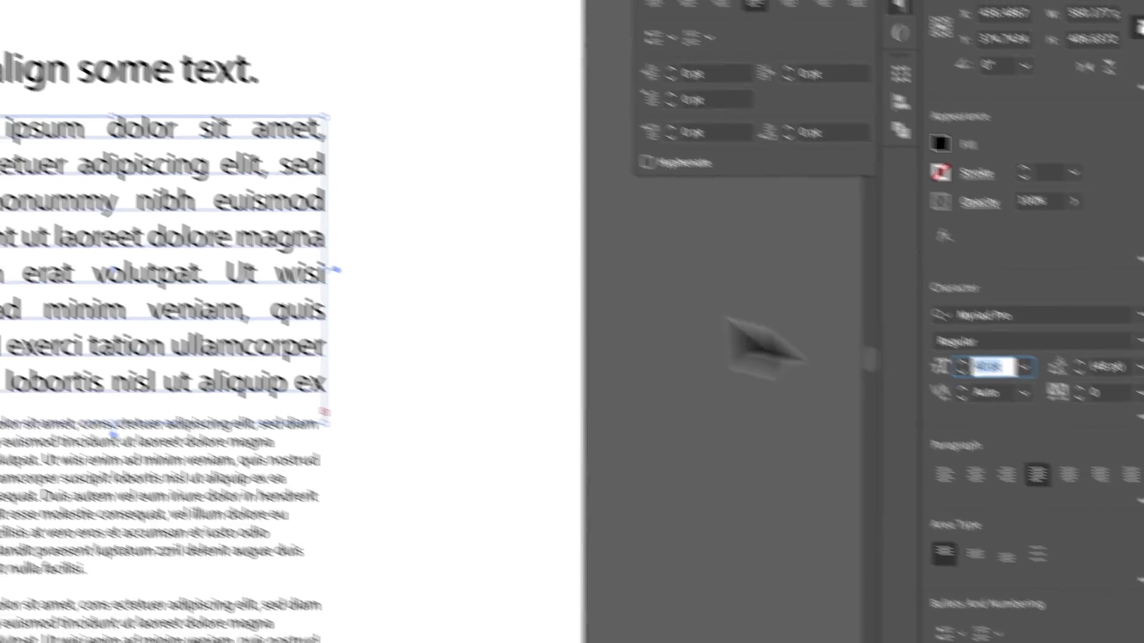
click(329, 139)
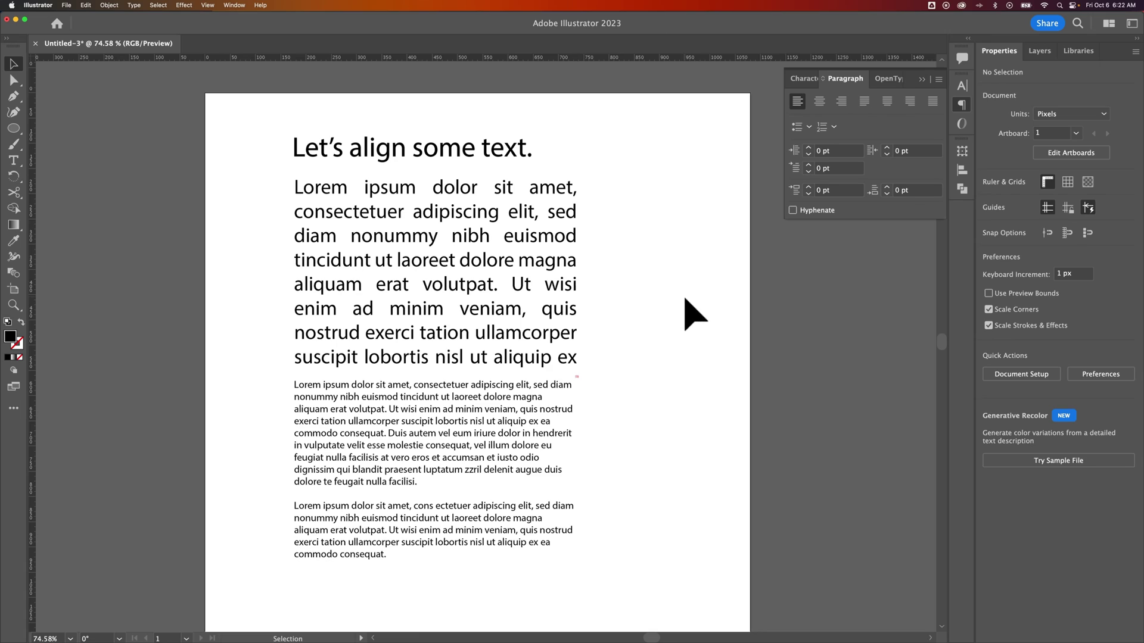
click(551, 263)
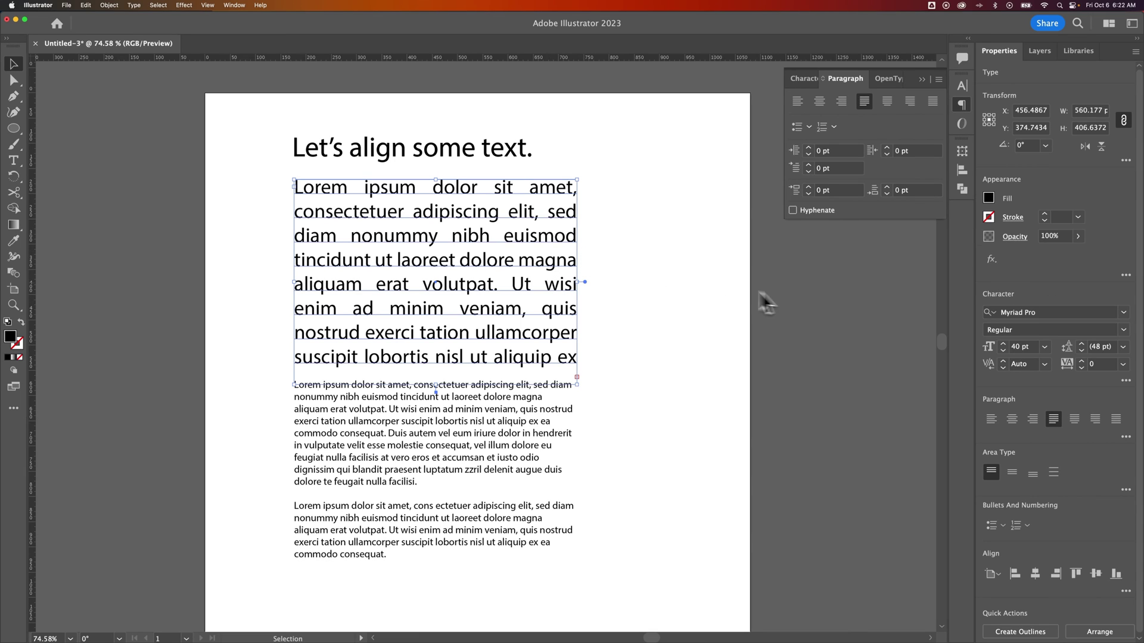
click(1005, 351)
click(1004, 352)
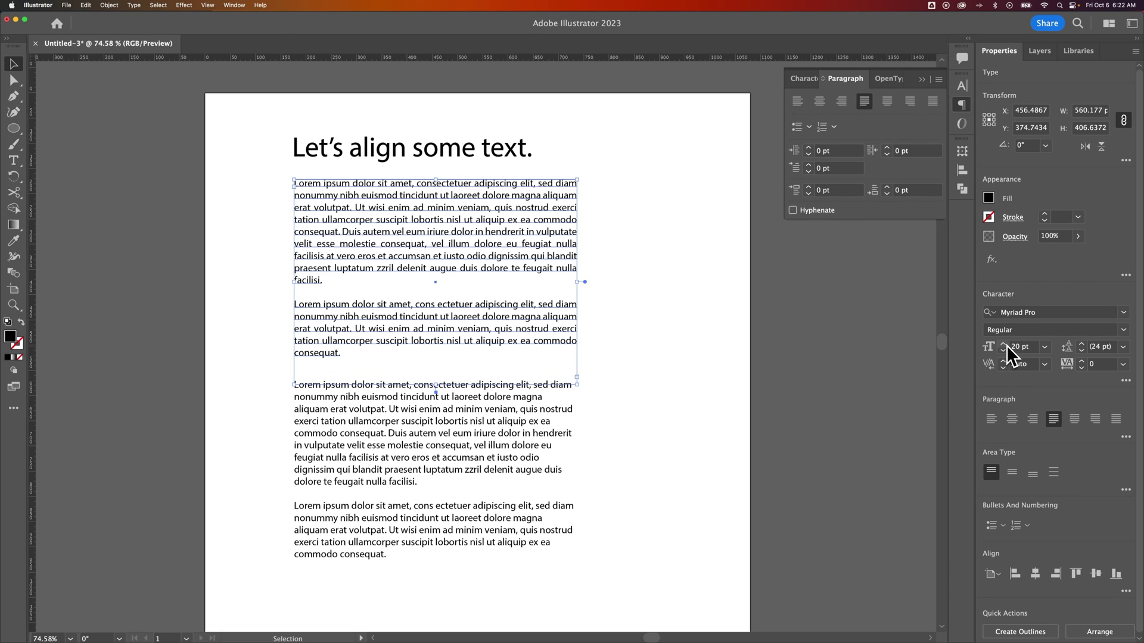
click(1004, 344)
click(668, 262)
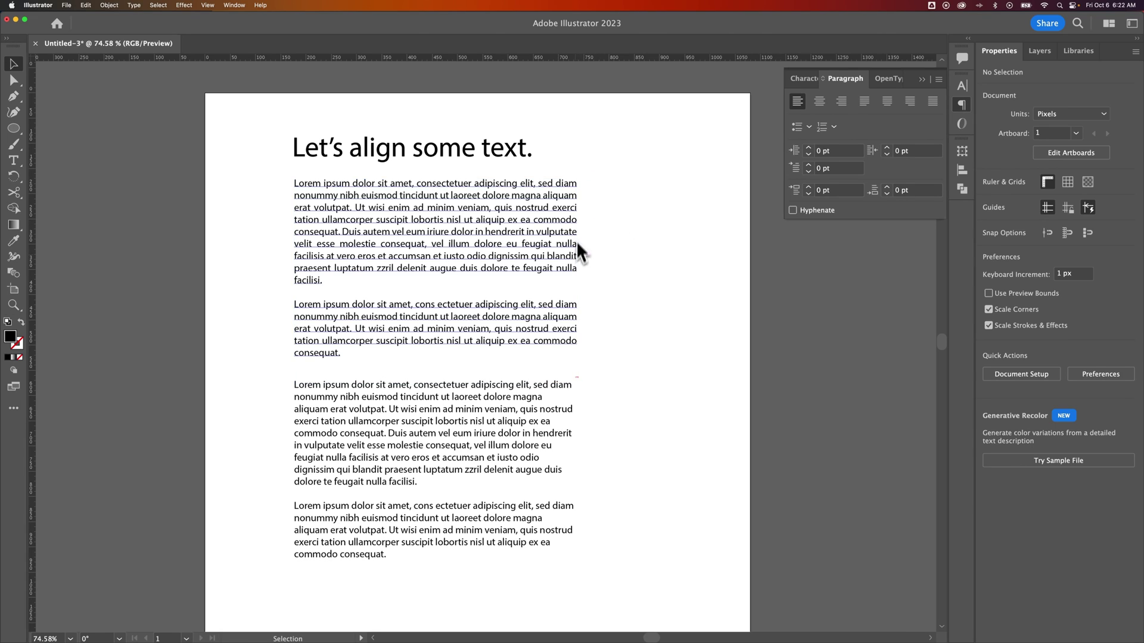
click(557, 330)
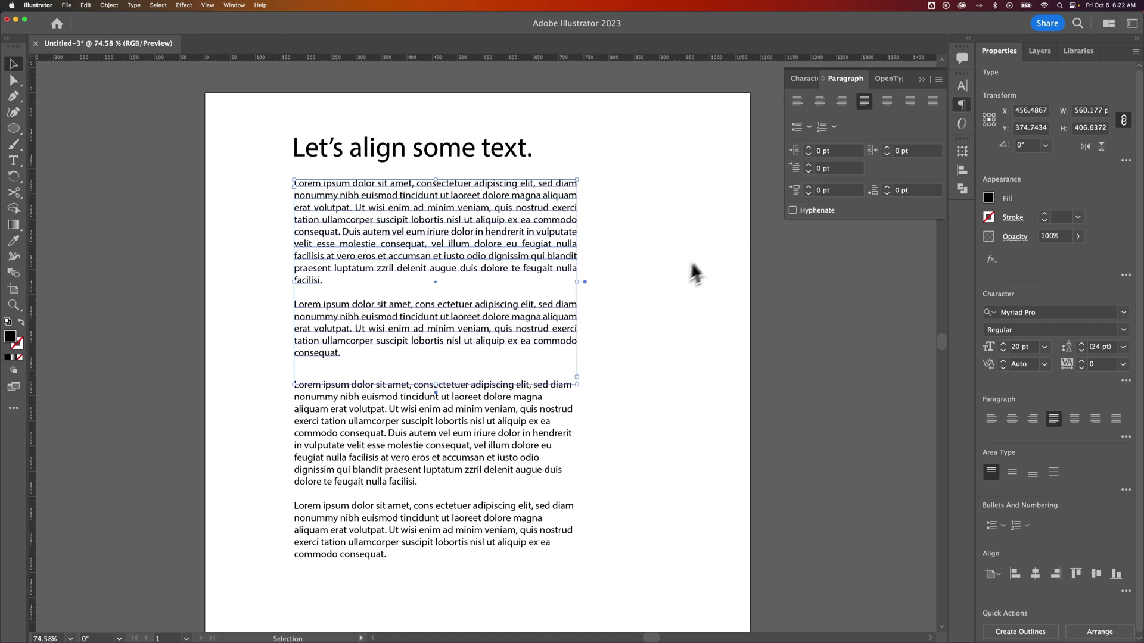
- Make the top body text flush left and reposition the heading and body text
click(799, 102)
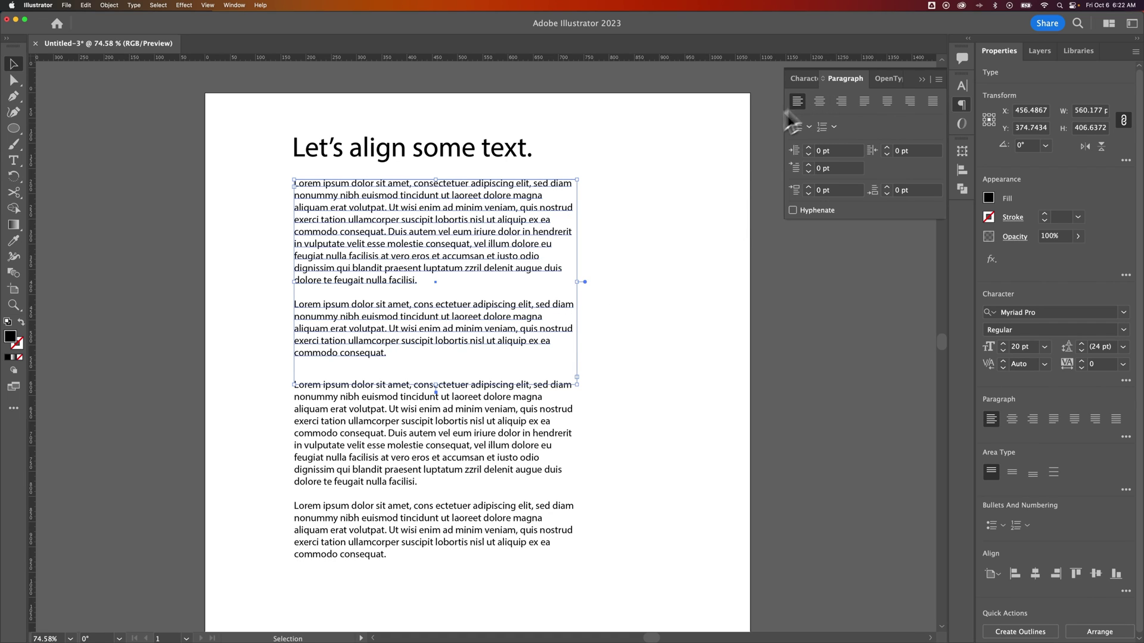
click(654, 251)
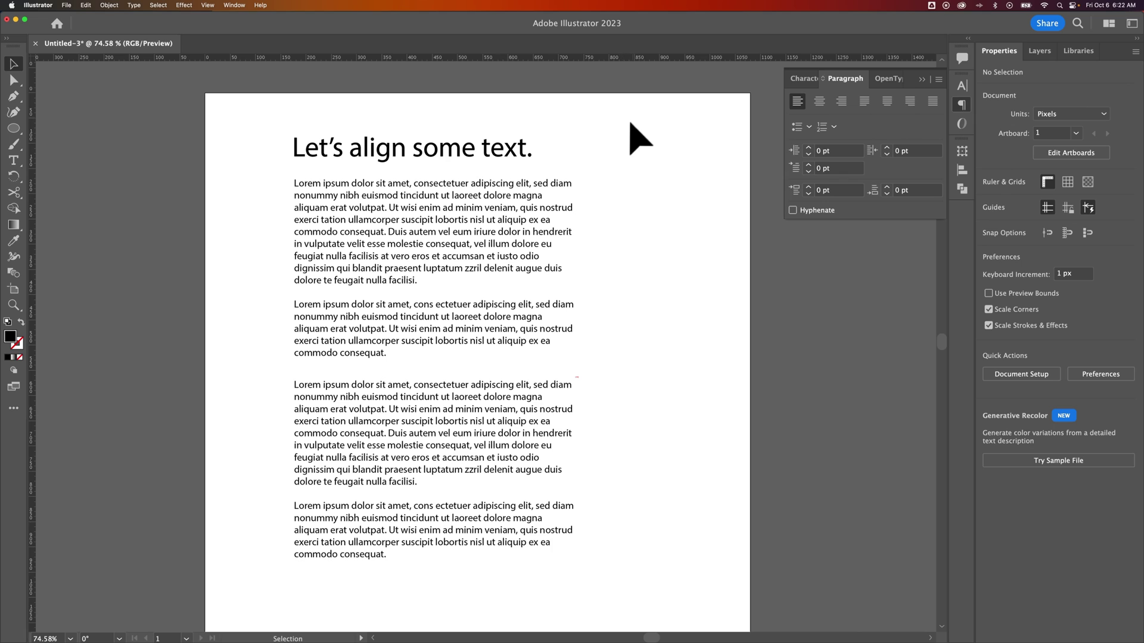
drag(524, 159, 645, 143)
drag(546, 225, 568, 219)
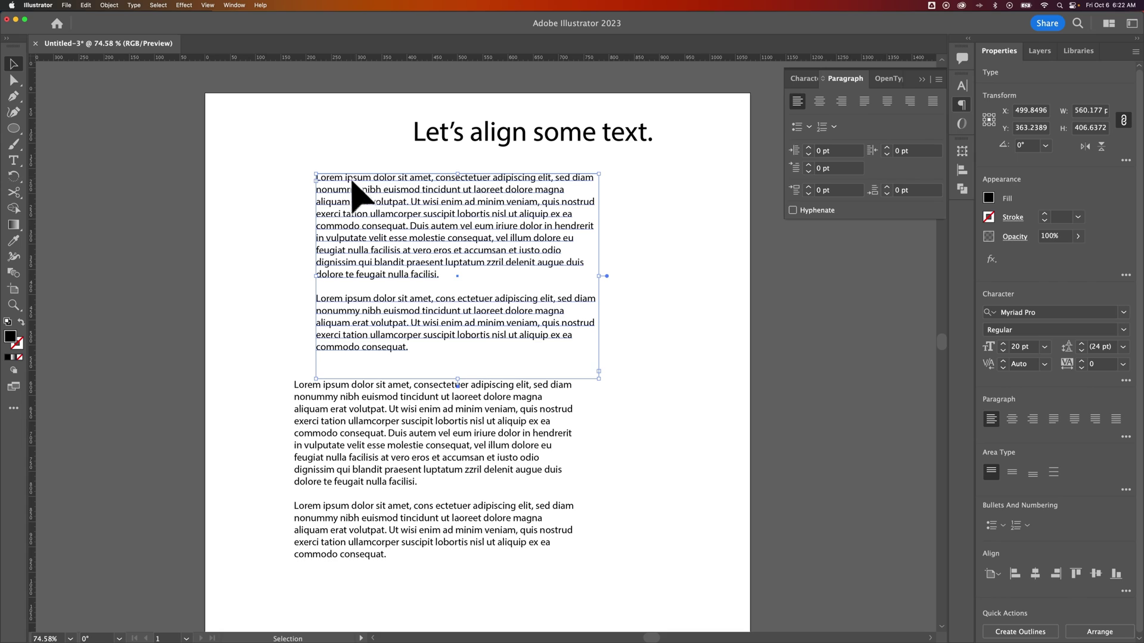
- Select heading and body, open Window > Align, and align their left edges
drag(289, 120, 512, 219)
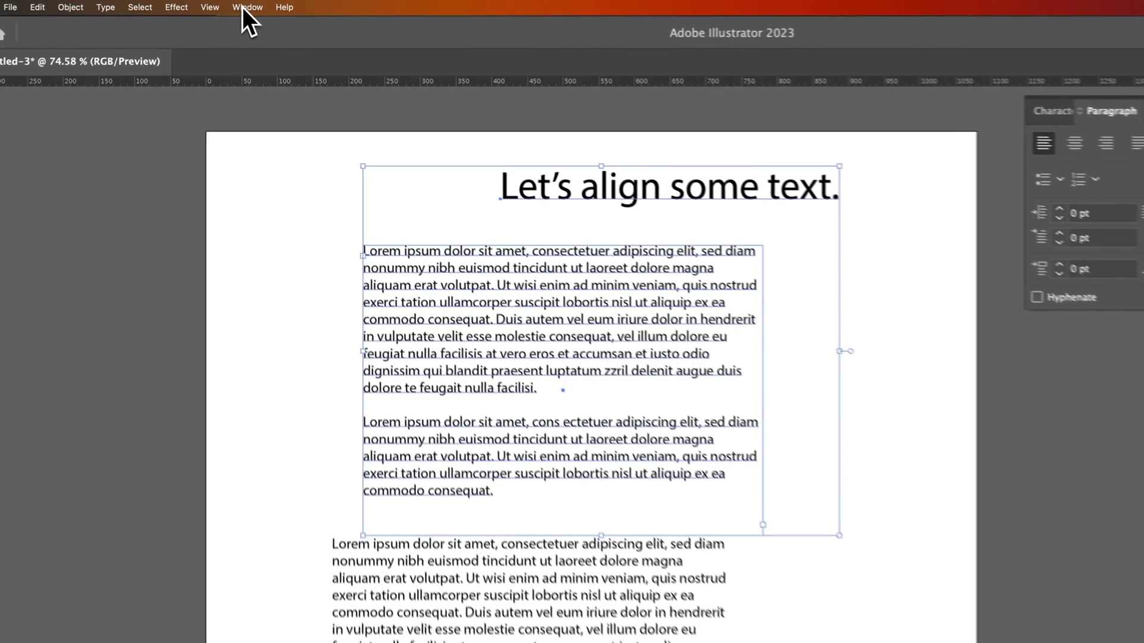
click(234, 5)
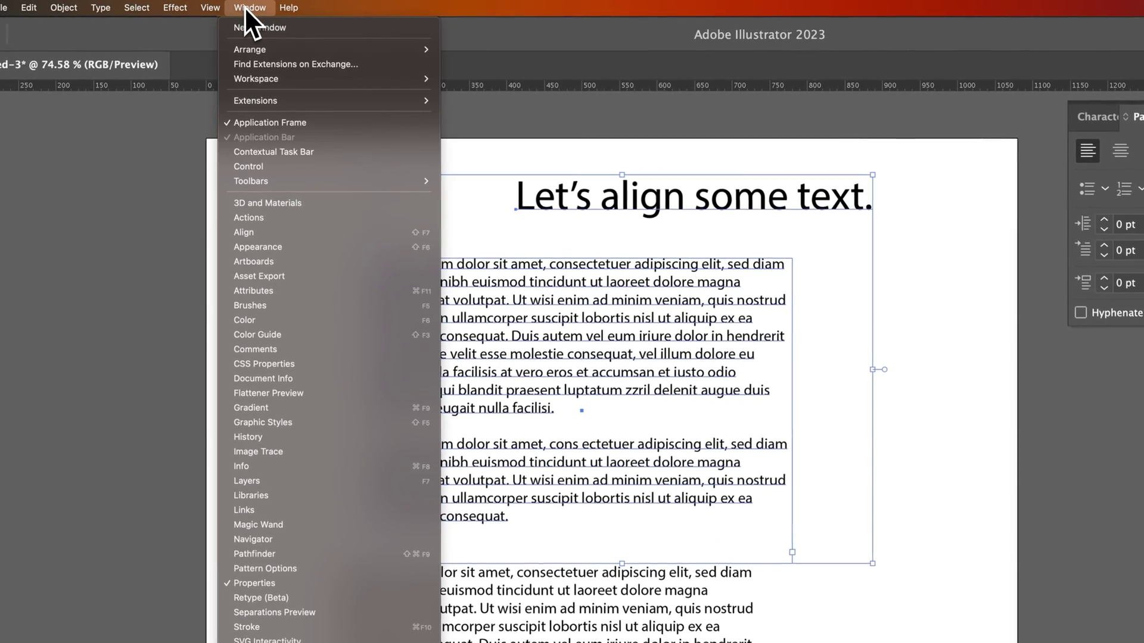
click(245, 232)
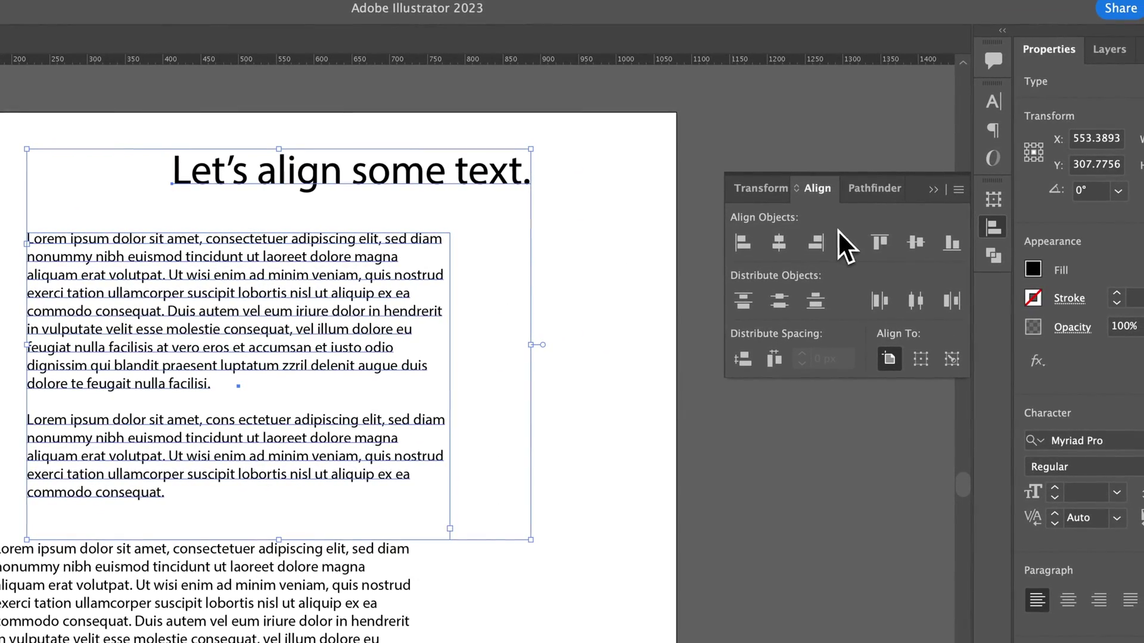
click(746, 248)
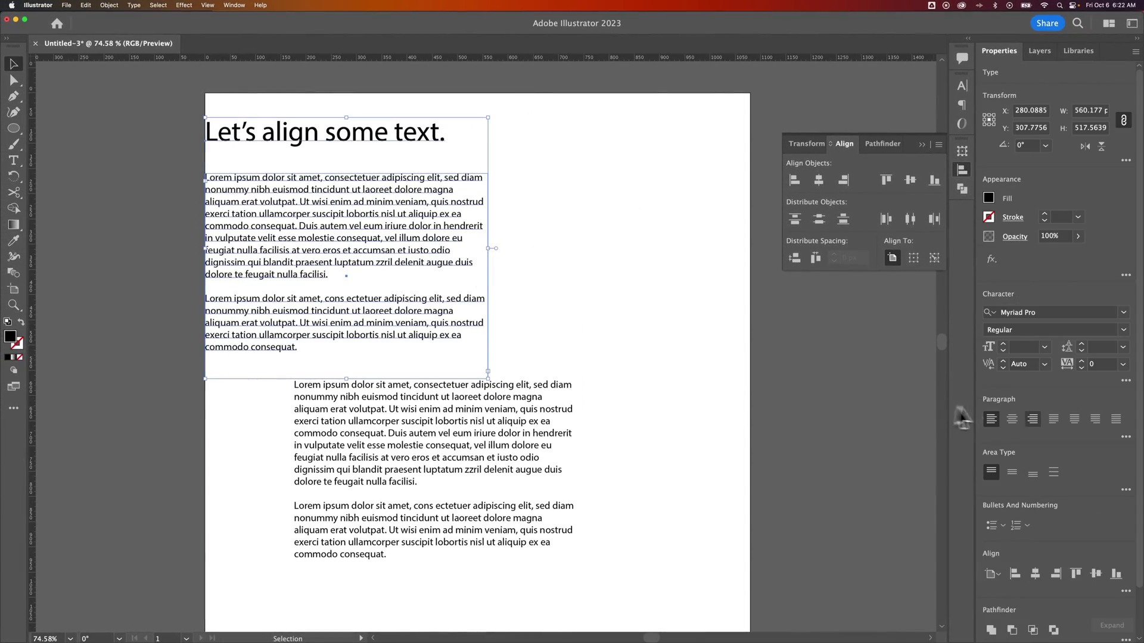
- Right-align the body paragraphs and reposition the body text and heading
click(1034, 421)
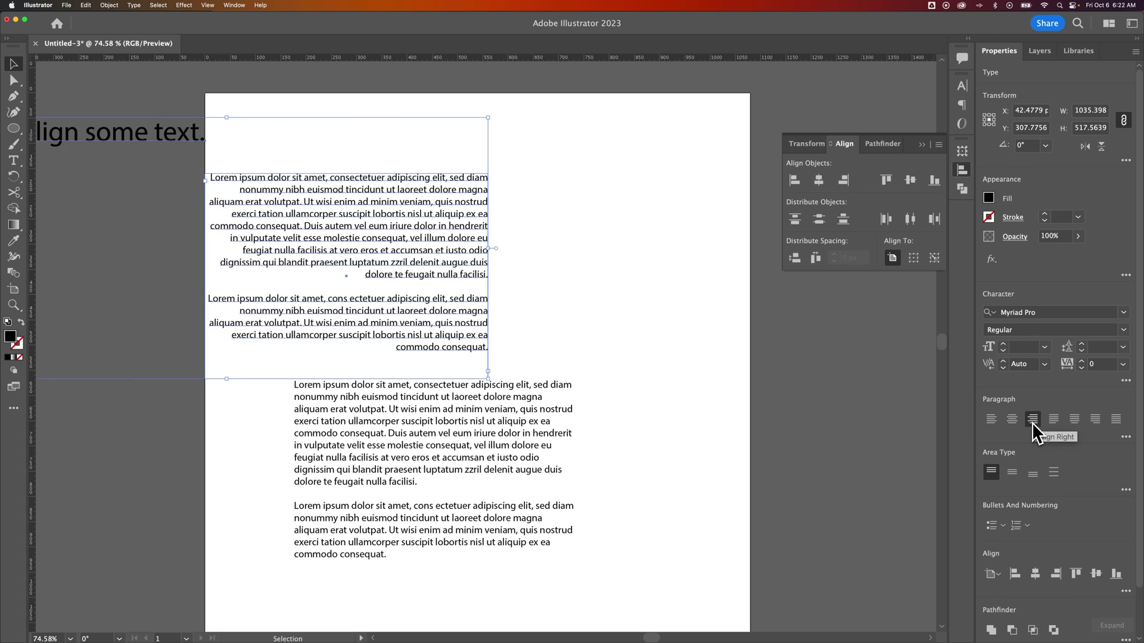
click(753, 320)
drag(475, 237, 559, 203)
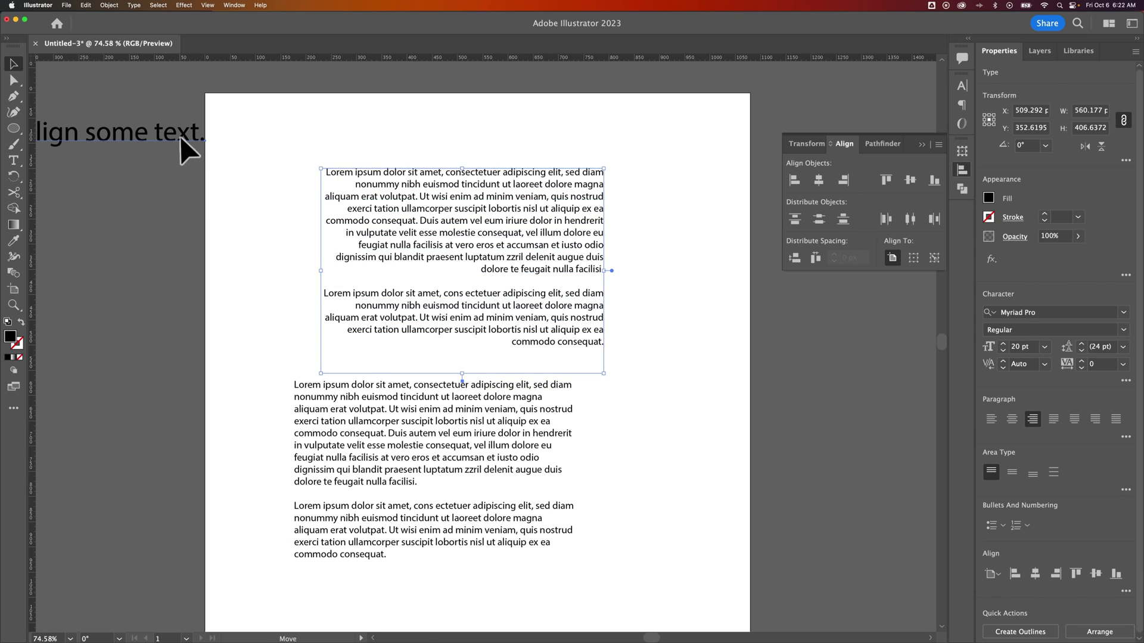
drag(184, 145, 205, 134)
- Align the heading's right edge to the body text, using the body as key object
drag(390, 122, 141, 276)
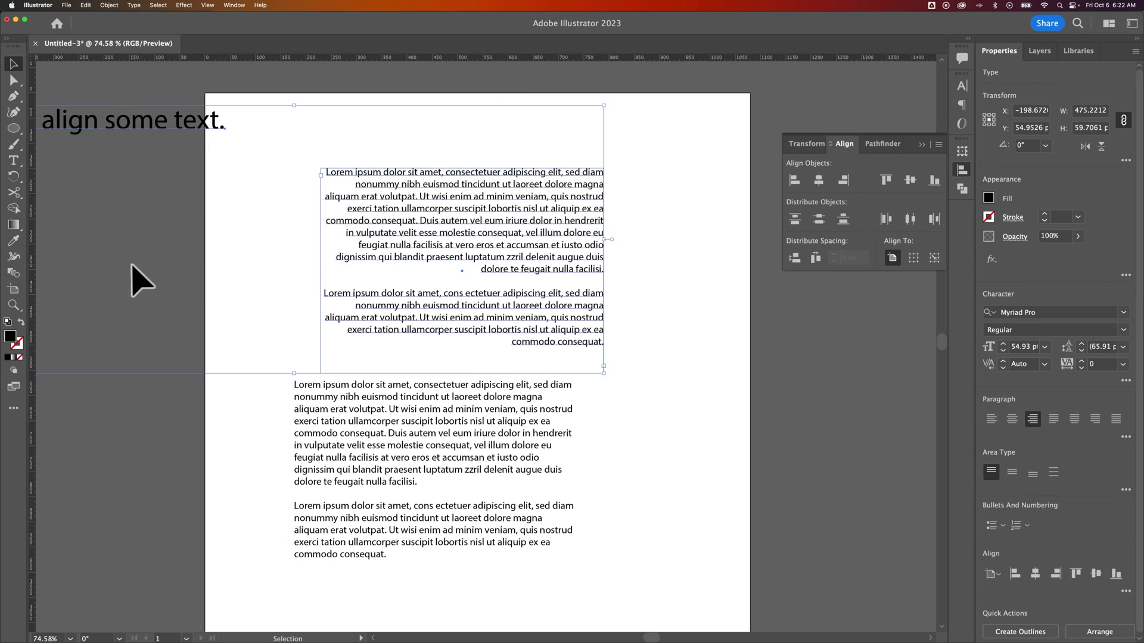
click(567, 186)
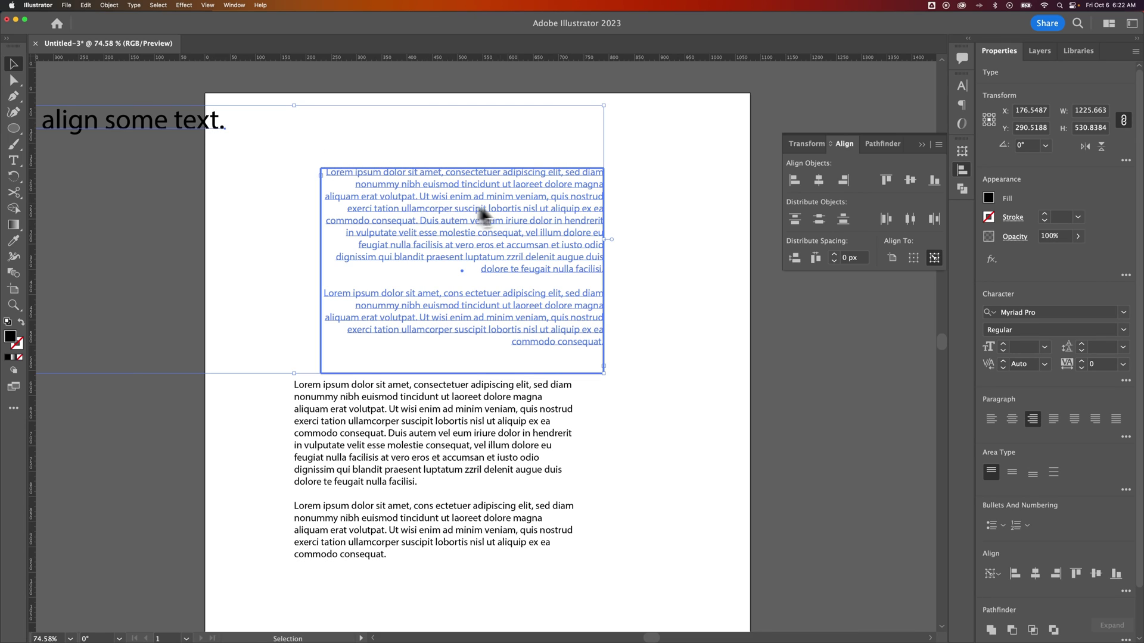
click(844, 180)
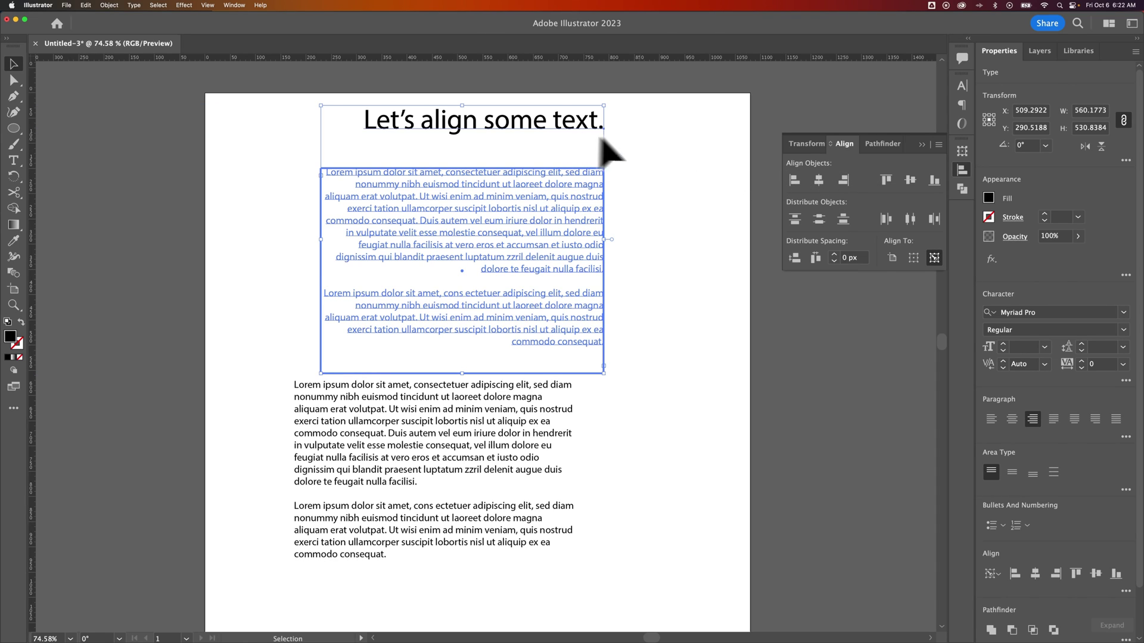
click(662, 156)
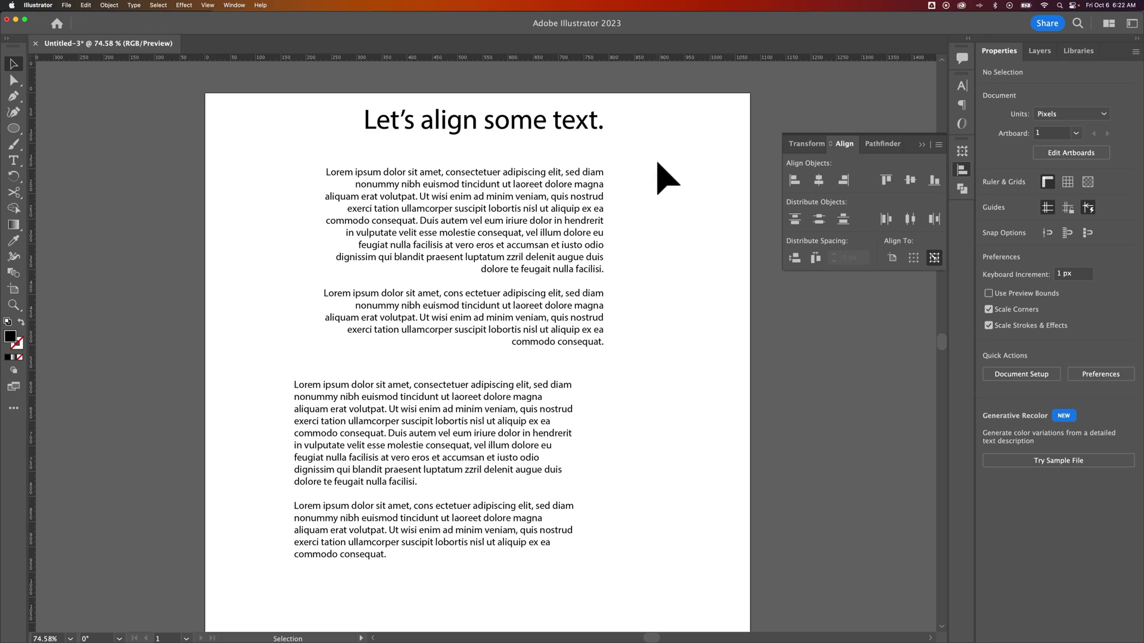